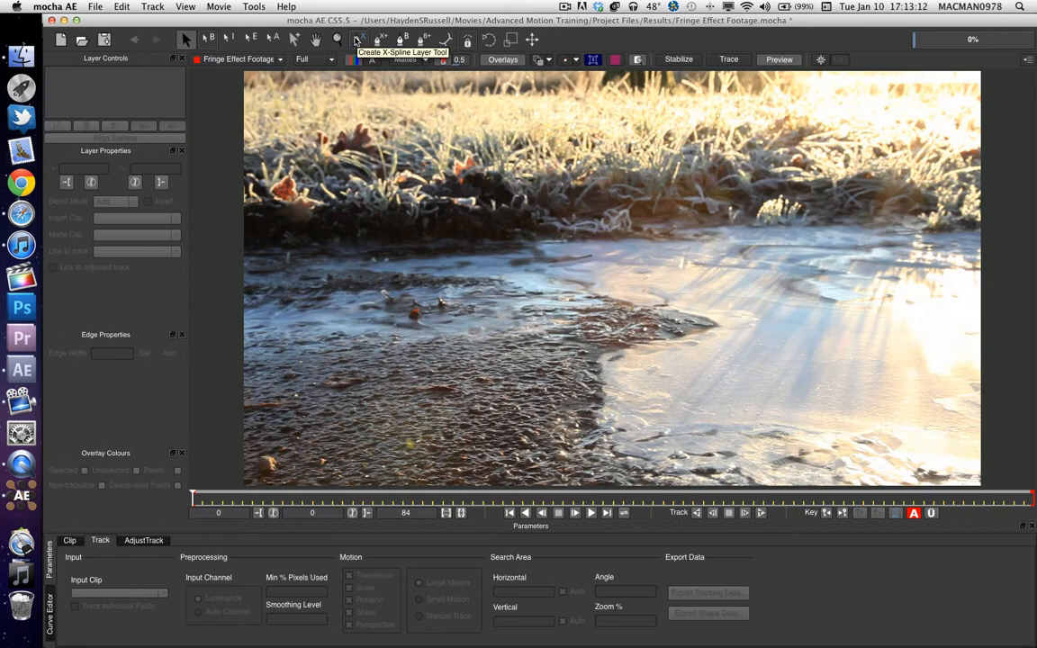
Activate the X-Spline layer tool, switch to After Effects, and add Fringe Effect Footage.mov to the Comp 2 timeline for a playback check.
left_click(358, 41)
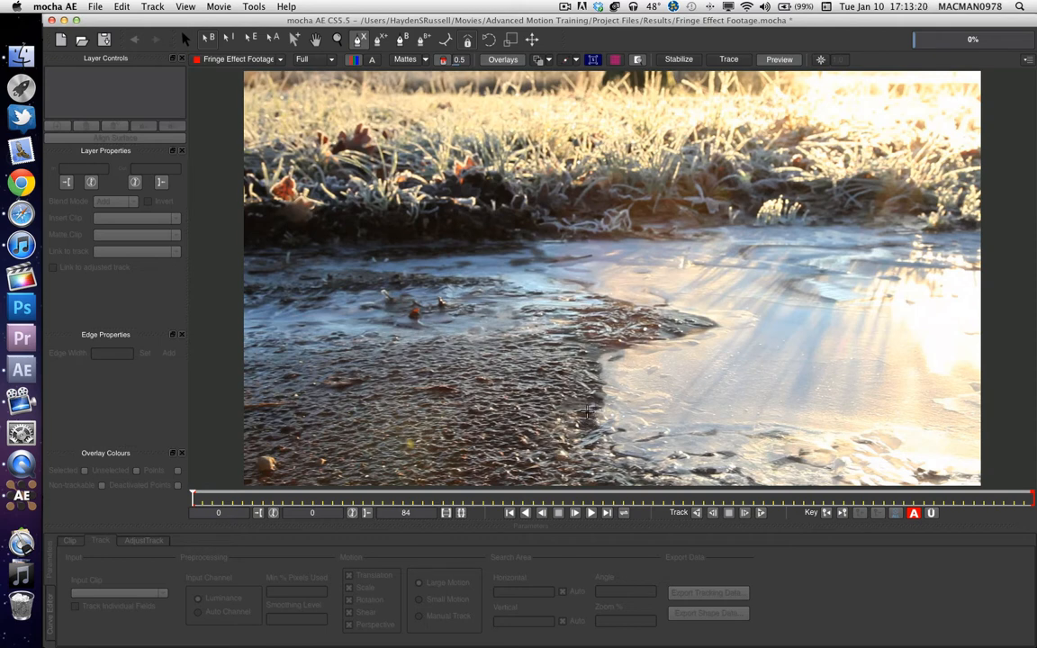
left_click(22, 369)
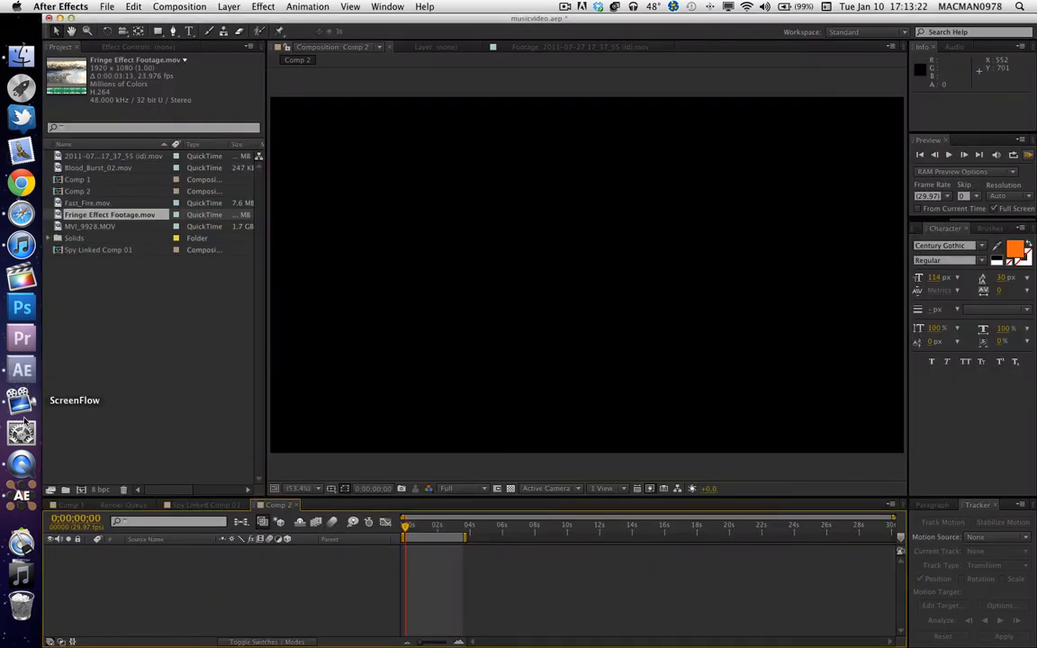
left_click_drag(79, 216, 439, 573)
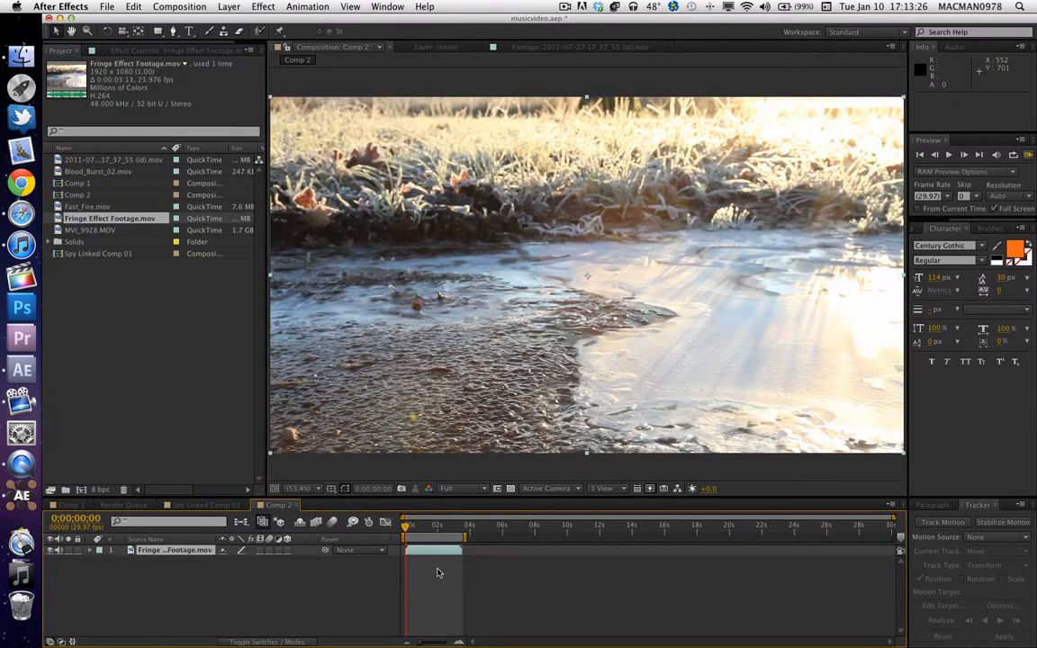
key("space")
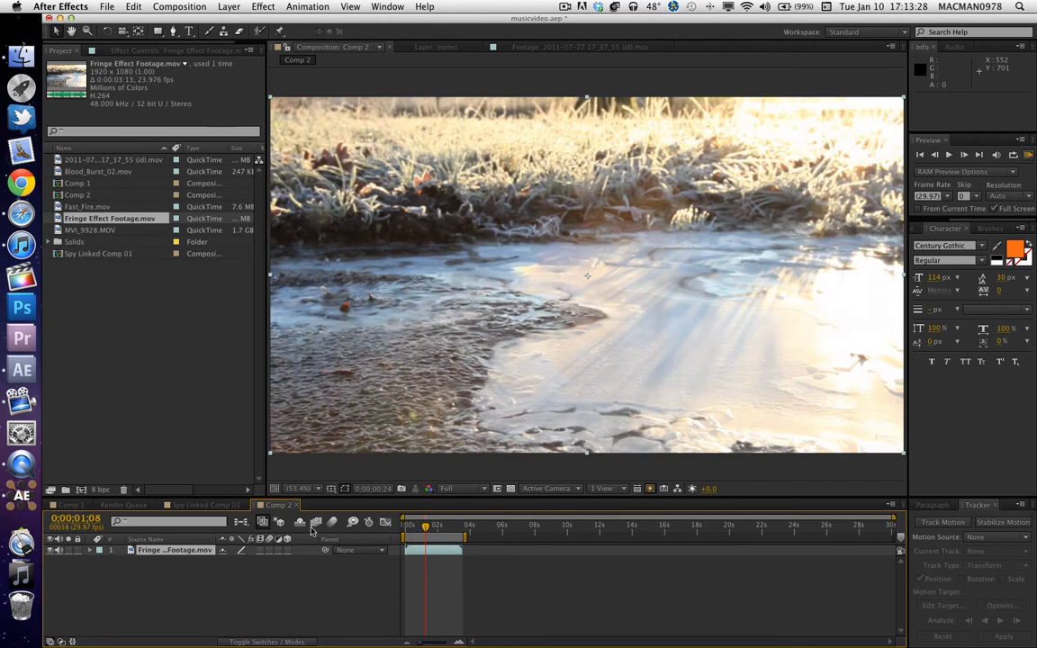
Switch to mocha AE and draw a closed six-point X-spline around the dark textured patch beside the bright ice.
left_click(20, 498)
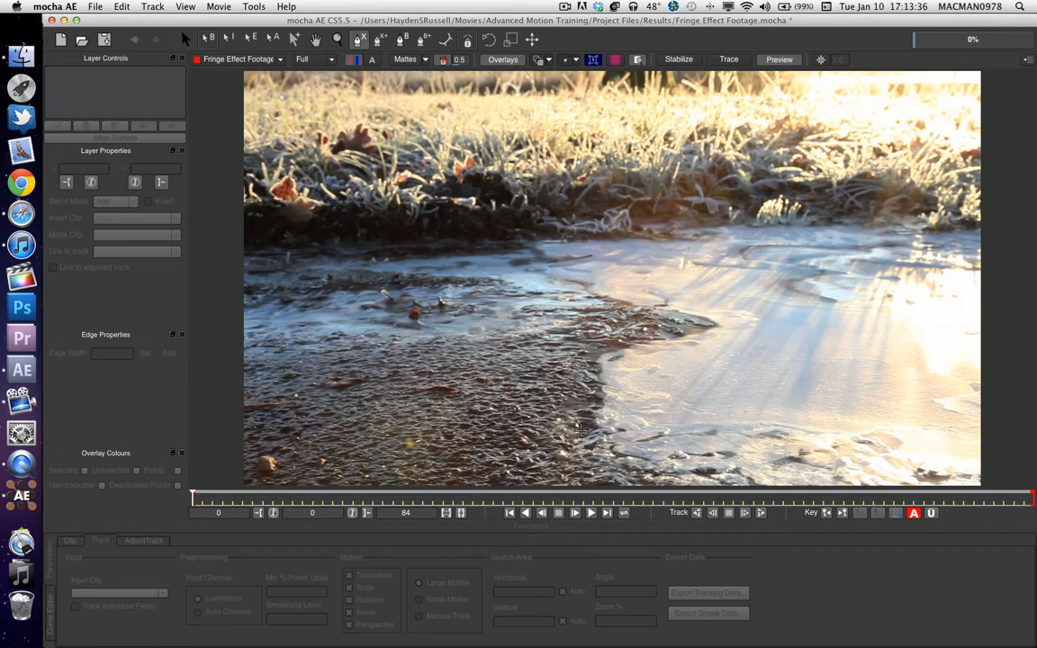
left_click(574, 427)
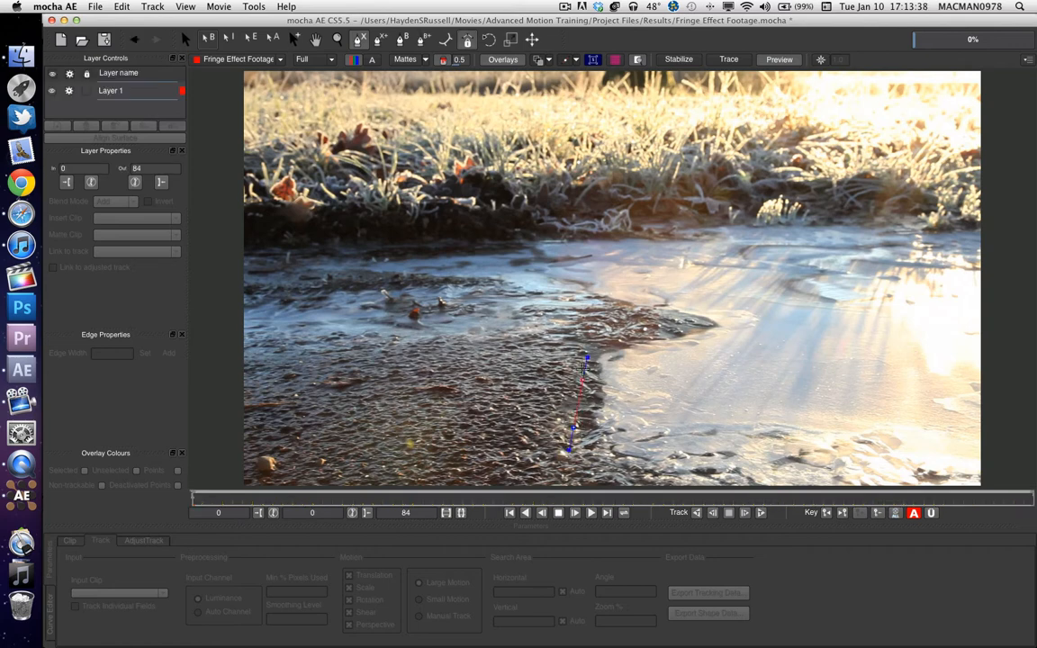
left_click(585, 358)
left_click(690, 313)
left_click(606, 302)
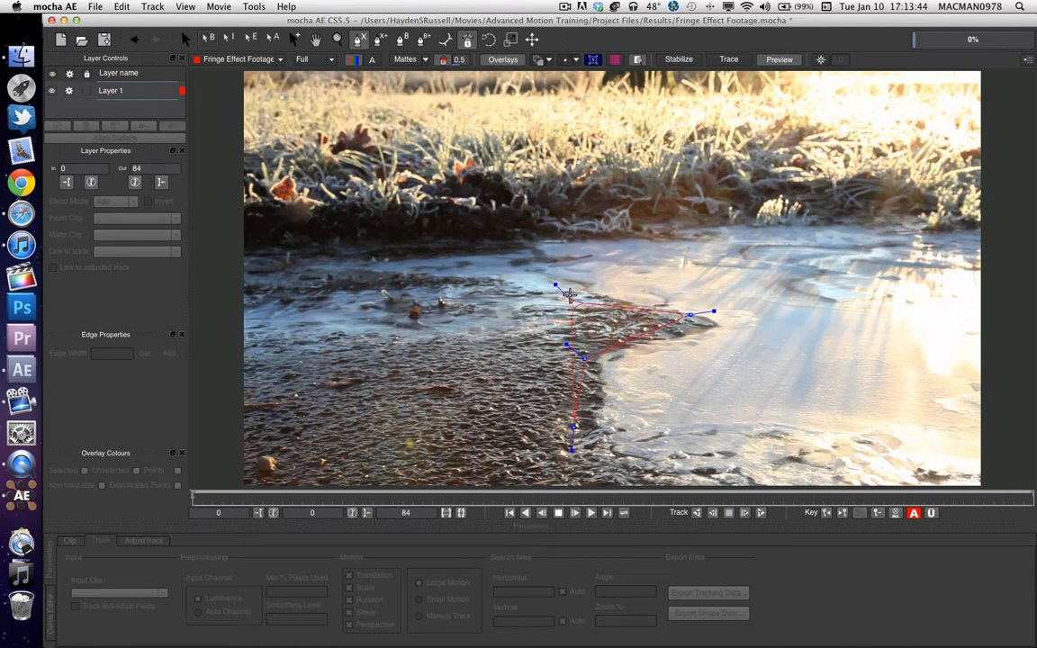
left_click(458, 358)
left_click(501, 418)
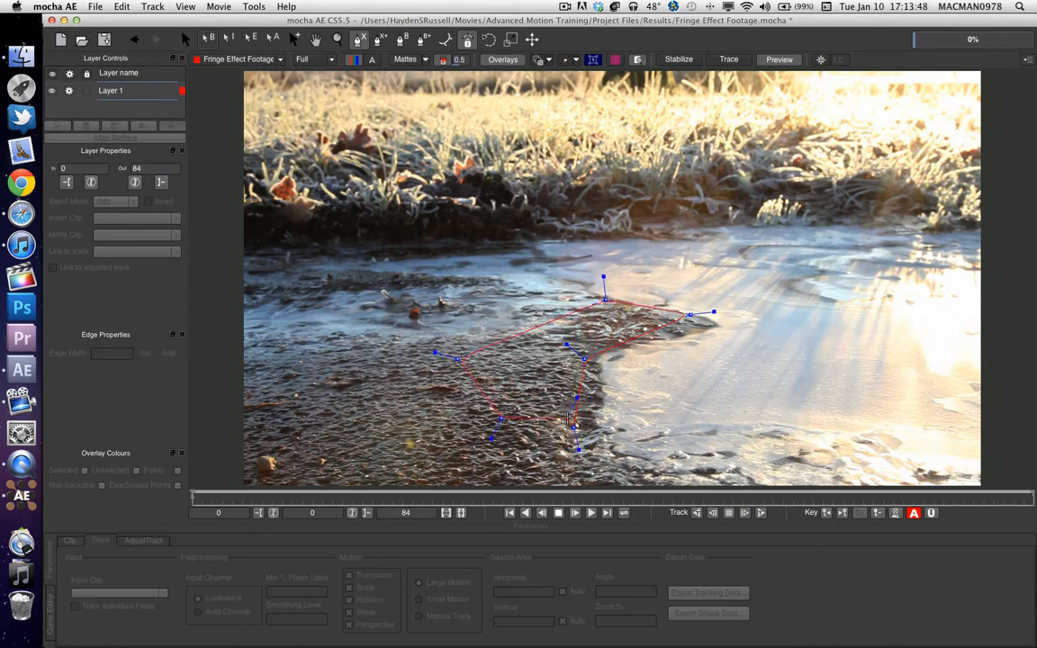
right_click(575, 426)
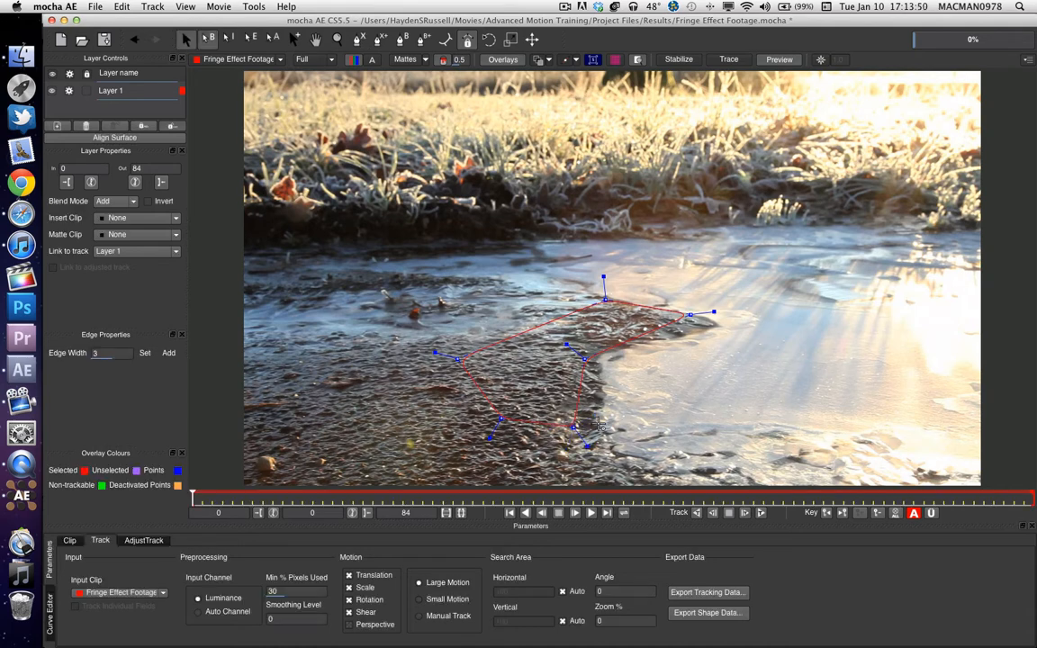
Track the spline layer forward through the clip and copy its tracking data to the clipboard as After Effects Corner Pin [supports motion blur].
left_click(760, 513)
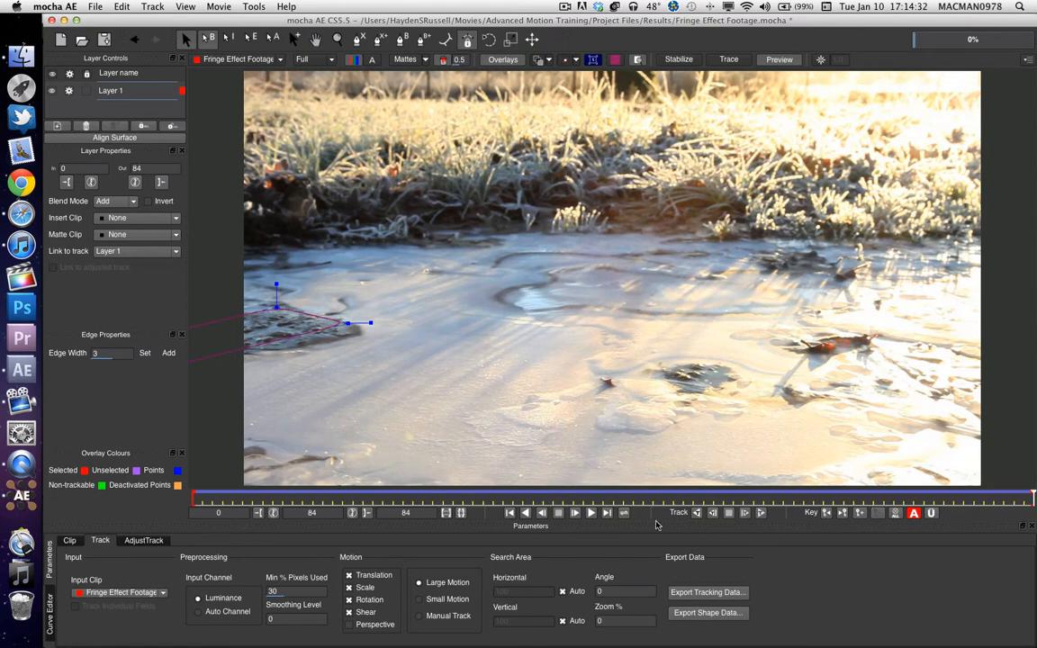
left_click_drag(995, 495, 809, 496)
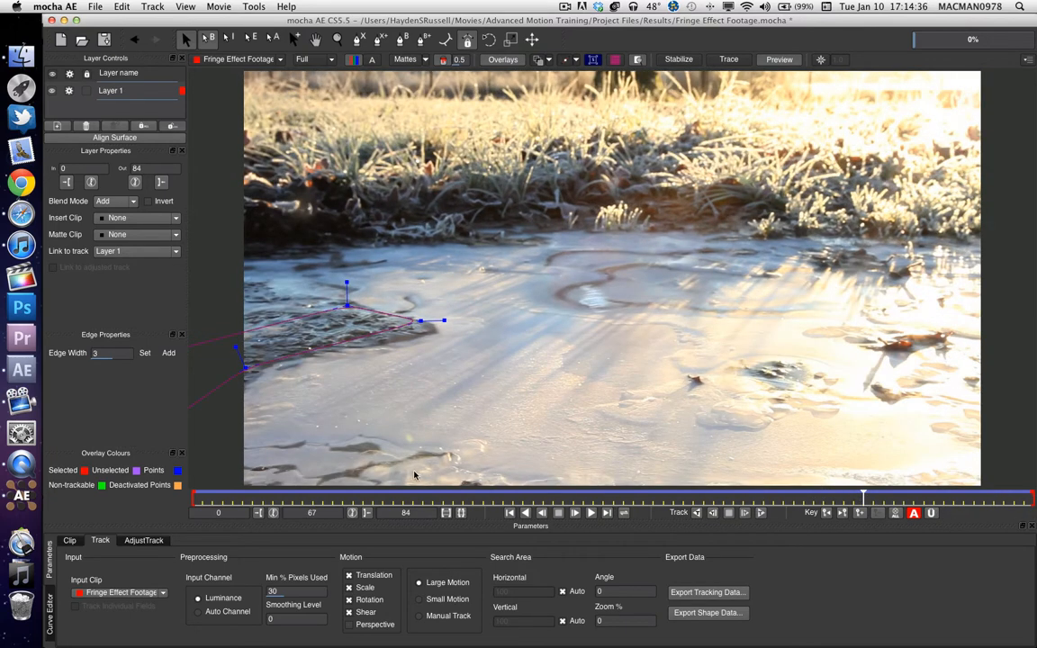
left_click(708, 593)
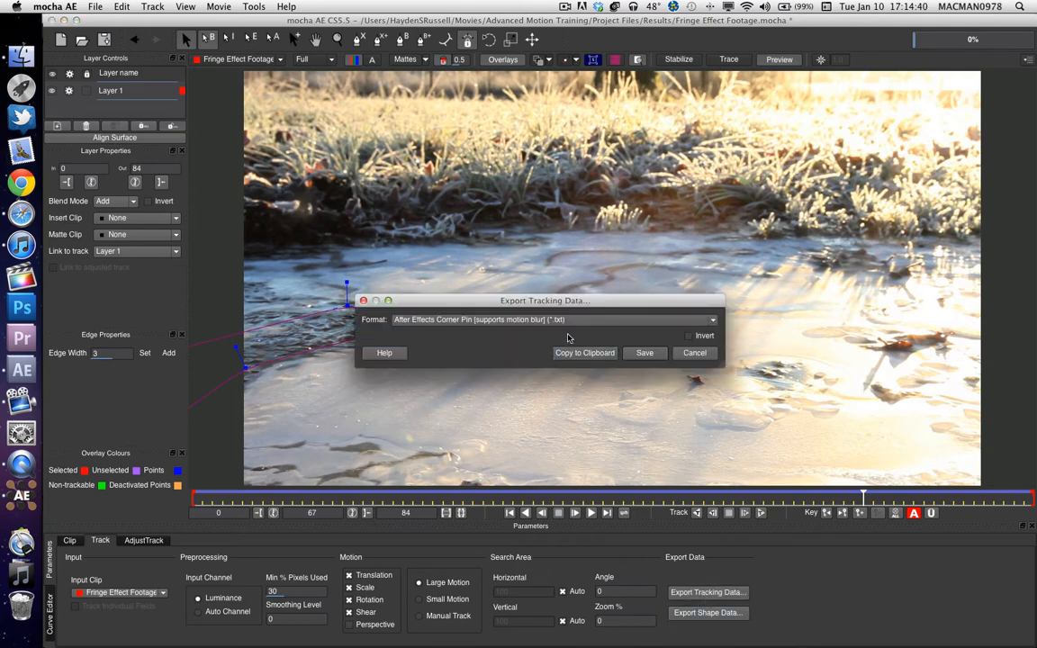
left_click(625, 321)
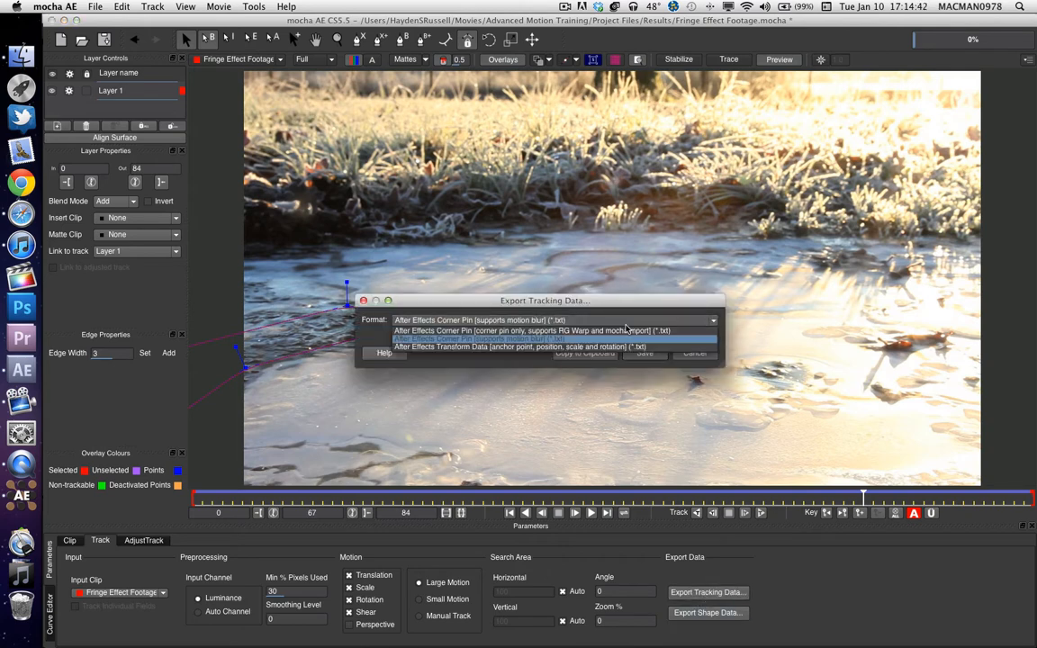
left_click(582, 340)
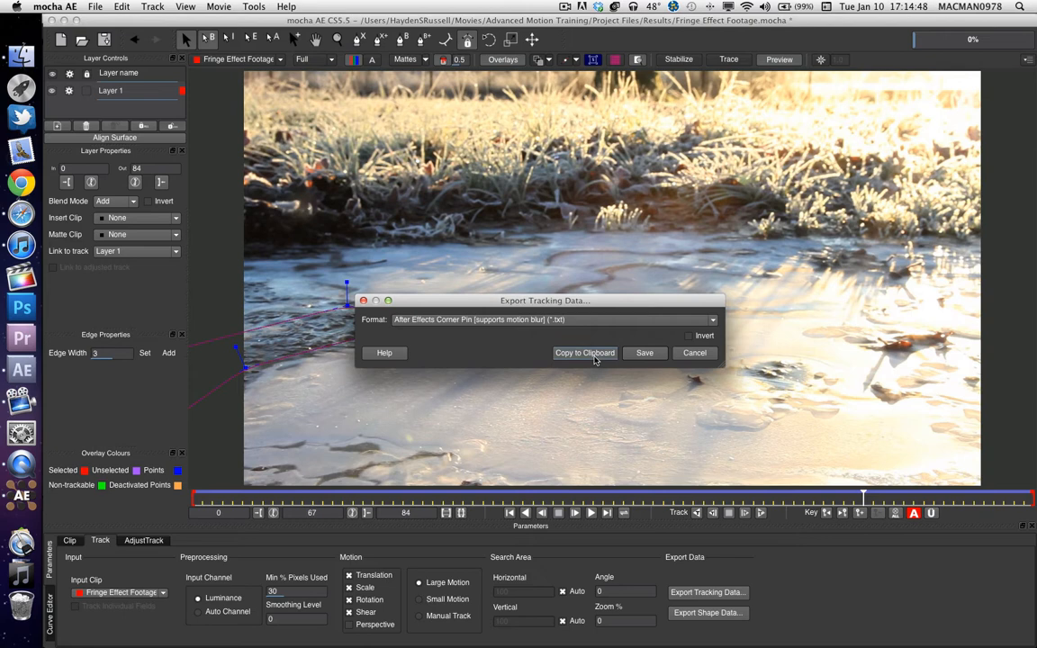
left_click(590, 353)
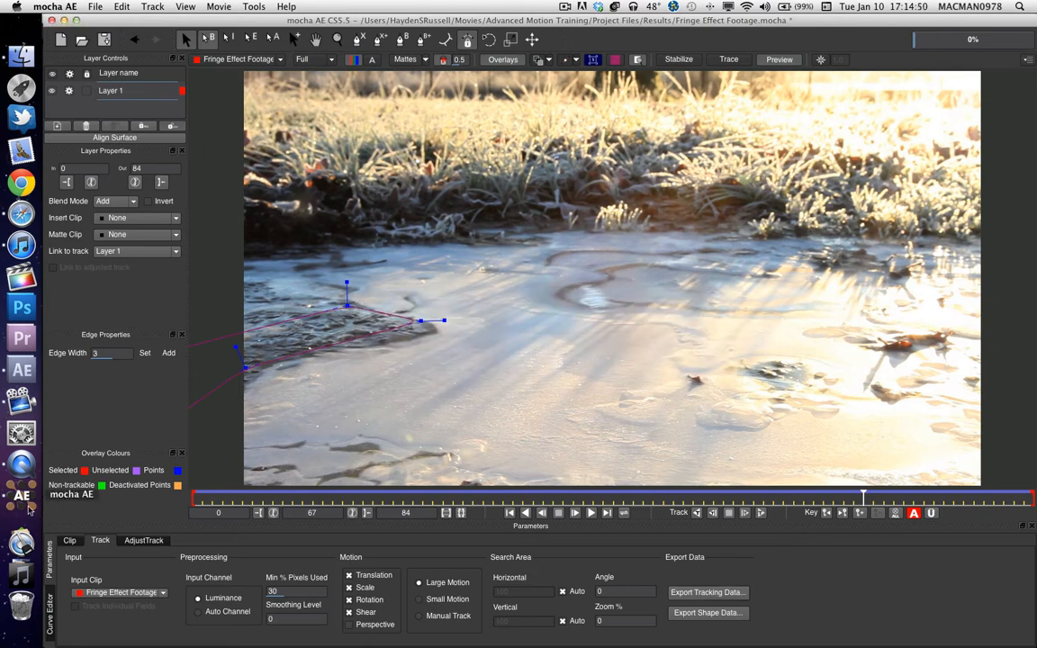
Switch to After Effects and return the current time to the start of Comp 2.
left_click(21, 369)
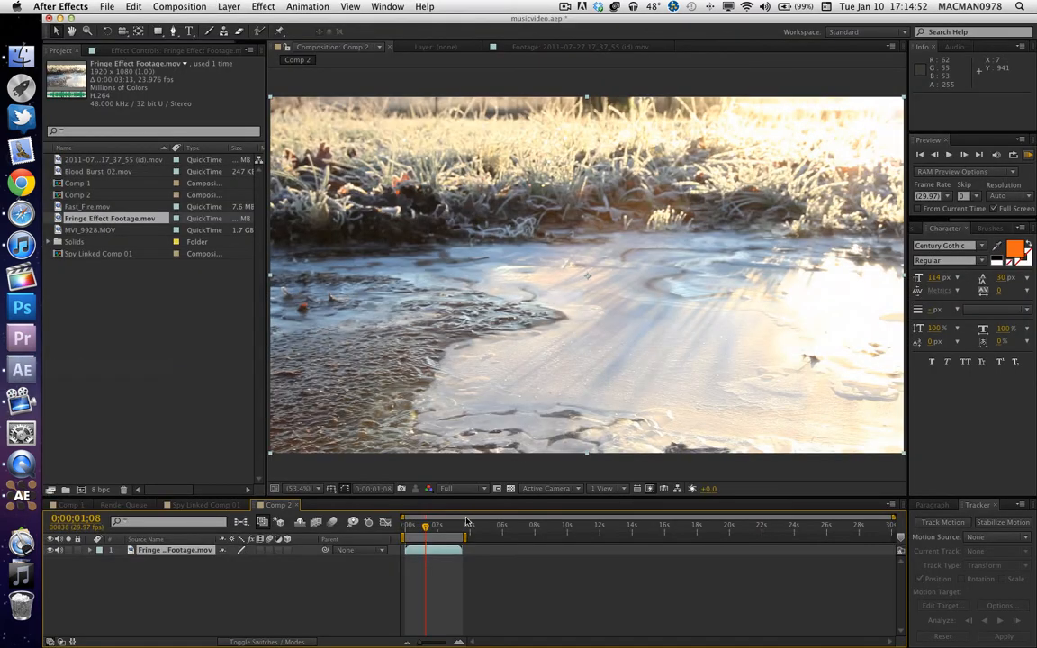
left_click_drag(423, 531, 422, 525)
left_click(406, 526)
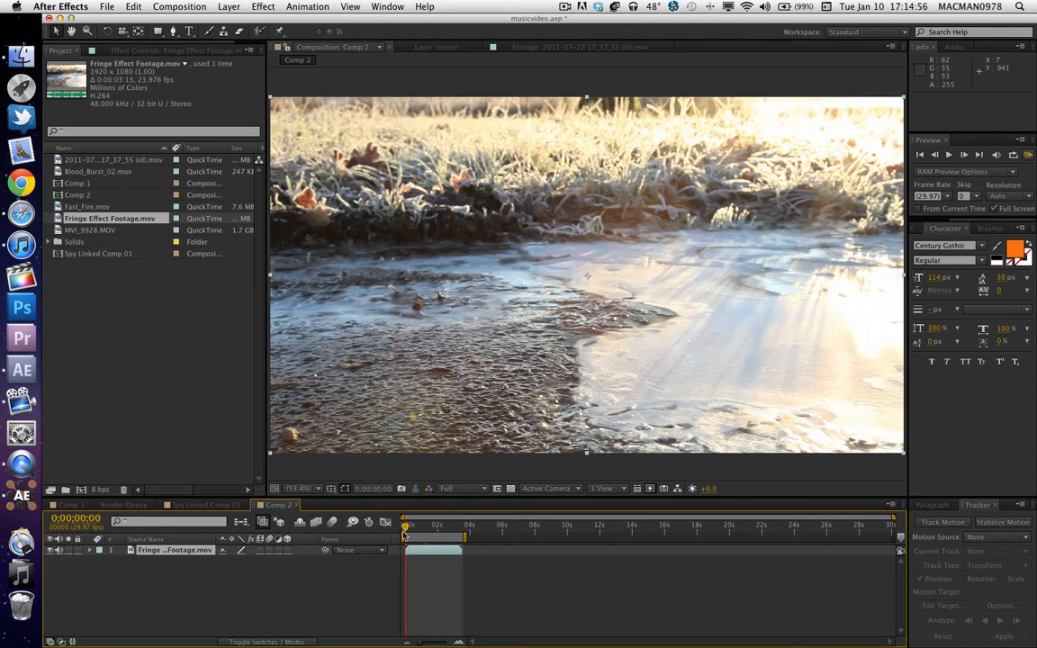
Create a null object and trim its end to match the footage layer, for a duration of about 0;00;03;19.
left_click(227, 6)
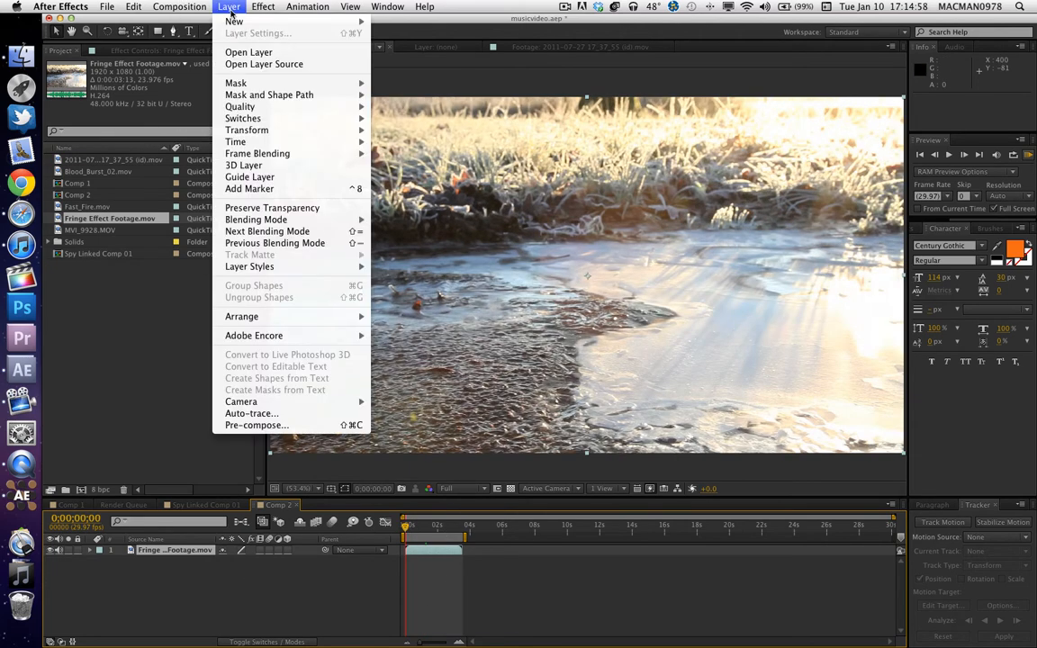
mouse_move(229, 20)
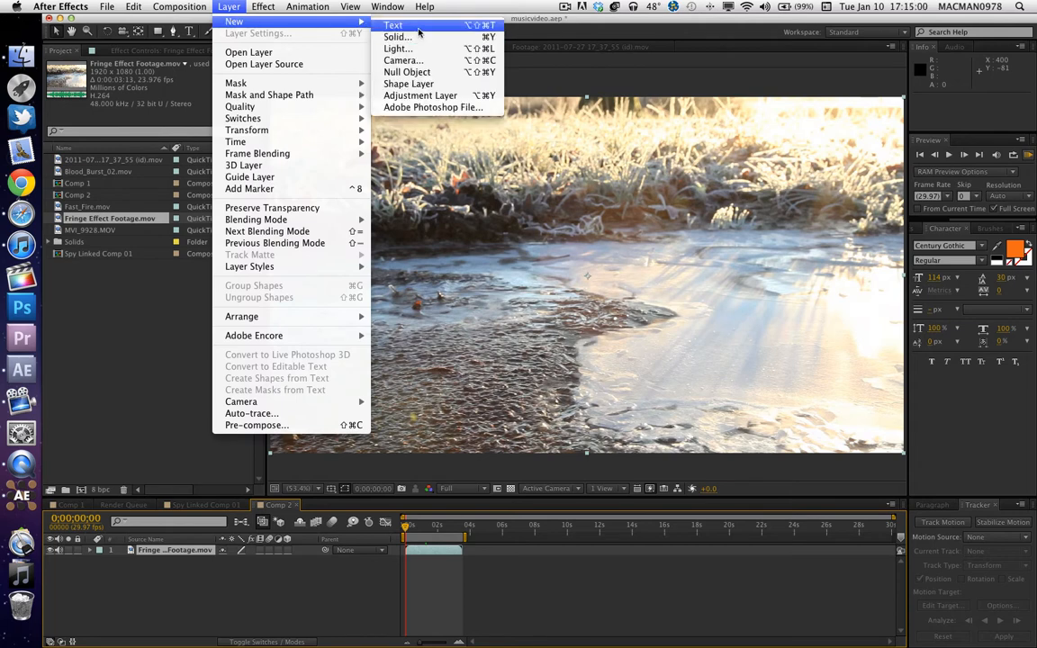
left_click(410, 72)
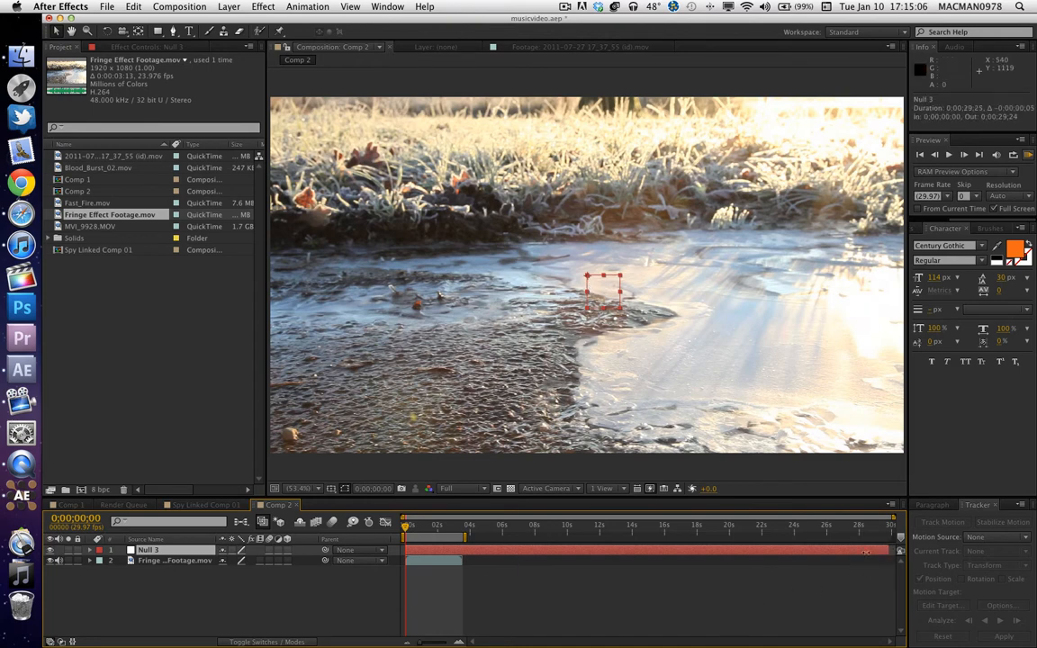
left_click_drag(889, 550, 465, 550)
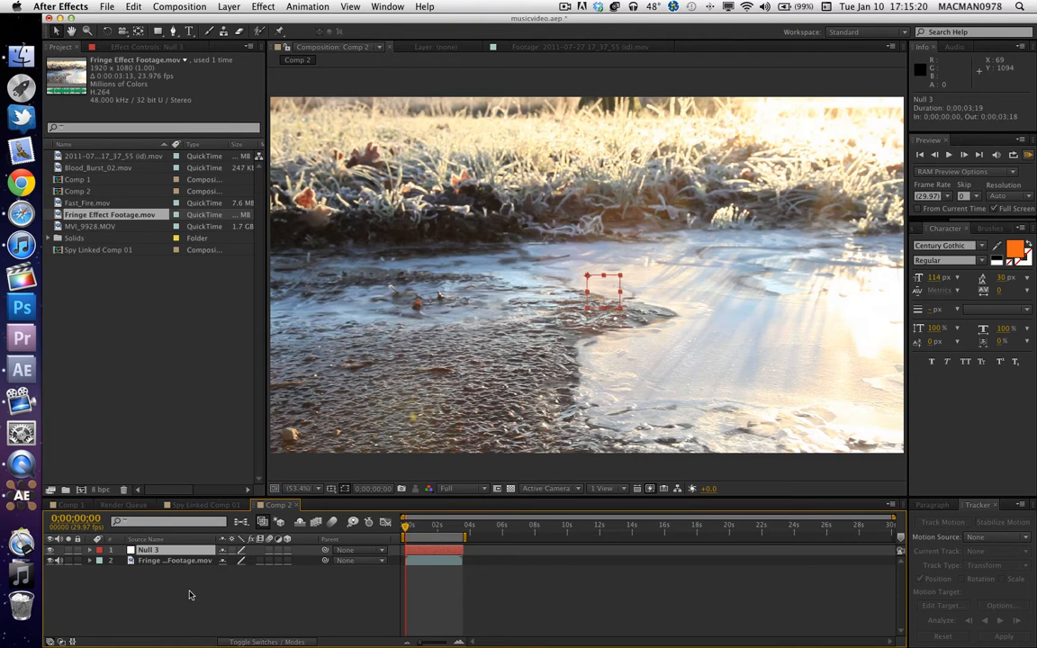
Paste the copied tracking data onto the null, check the motion along the timeline, and return to the first frame.
key("super+v")
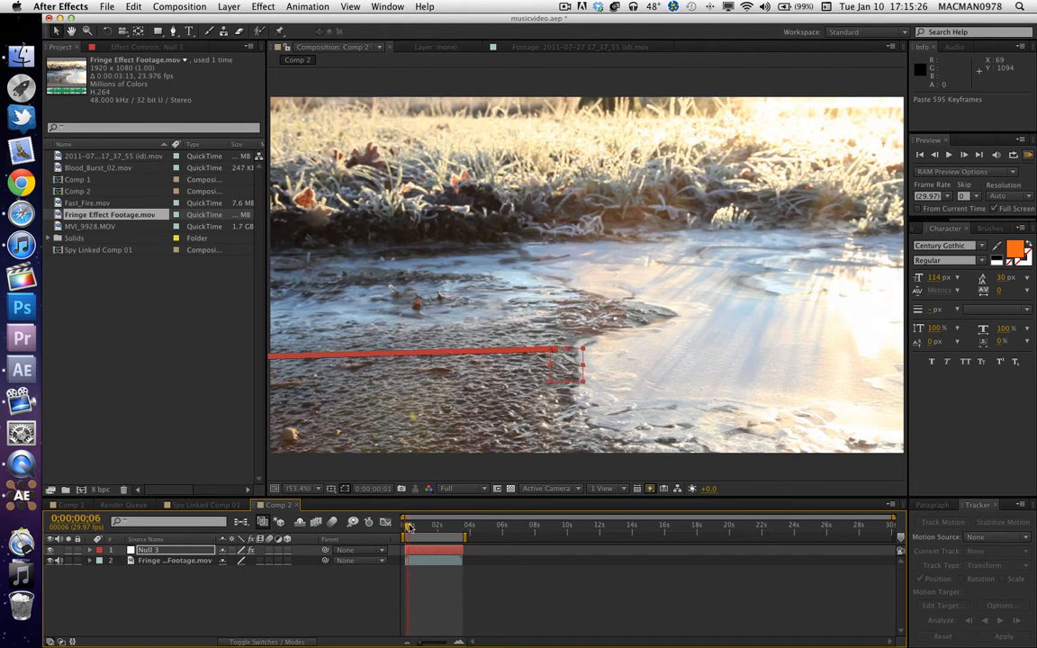
left_click(421, 526)
left_click_drag(424, 529, 387, 540)
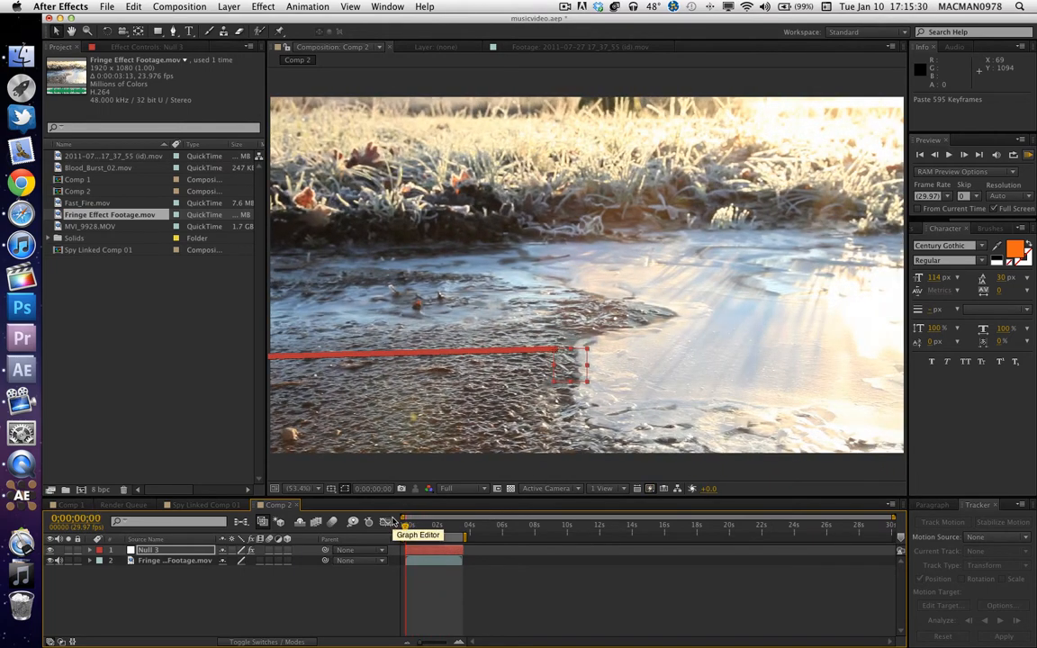
Create a 1920 x 1080 px solid layer coloured pure red (FF0000).
right_click(286, 604)
mouse_move(354, 532)
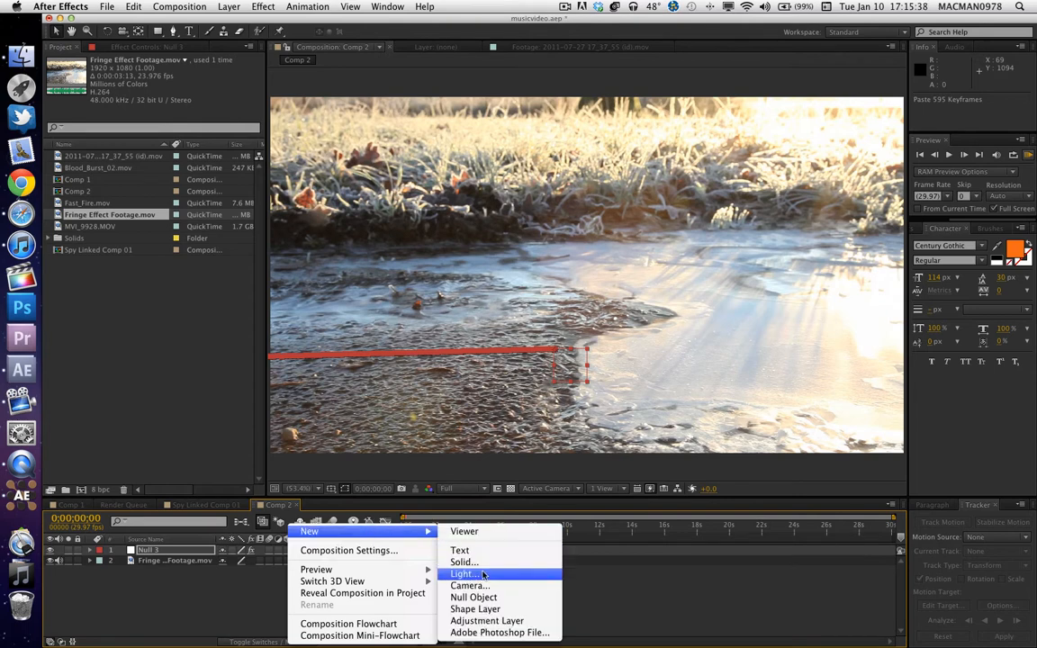
left_click(465, 562)
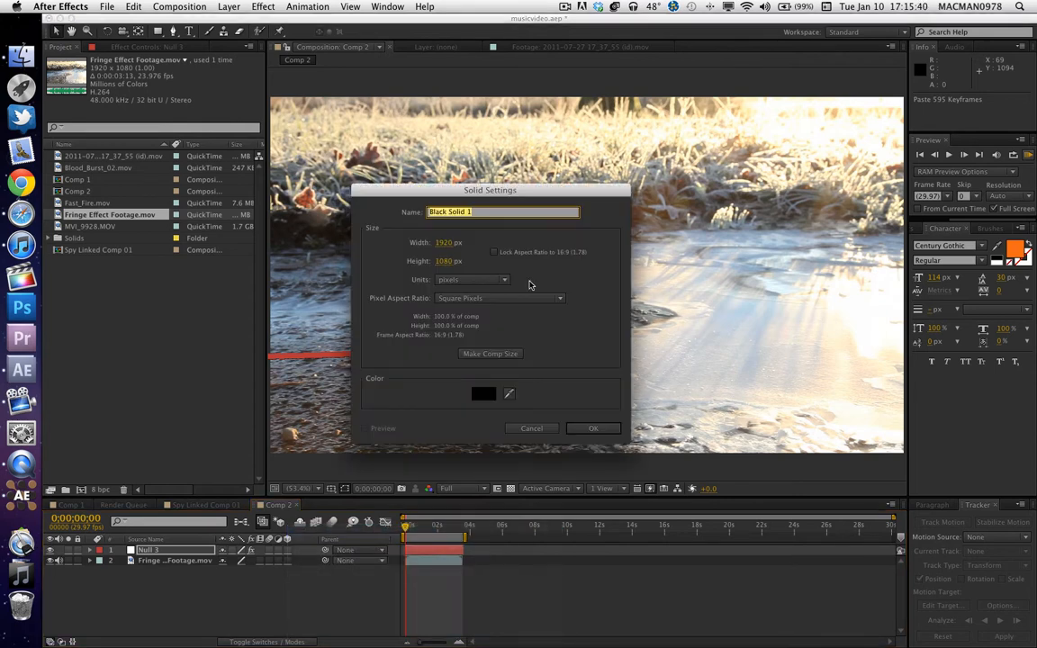
left_click(509, 393)
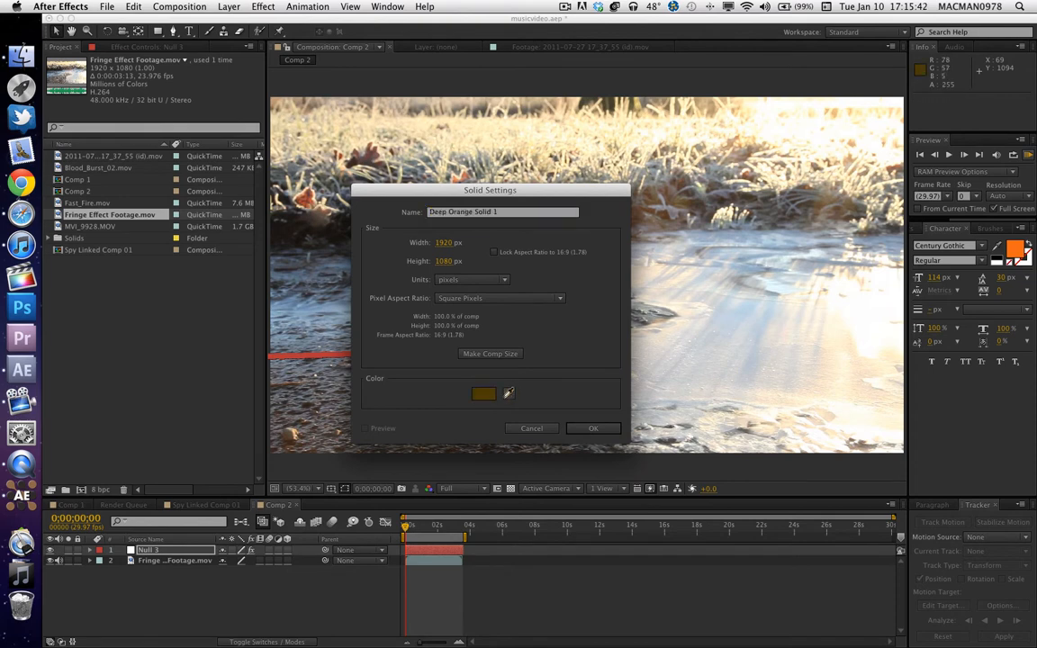
left_click(488, 396)
left_click(489, 396)
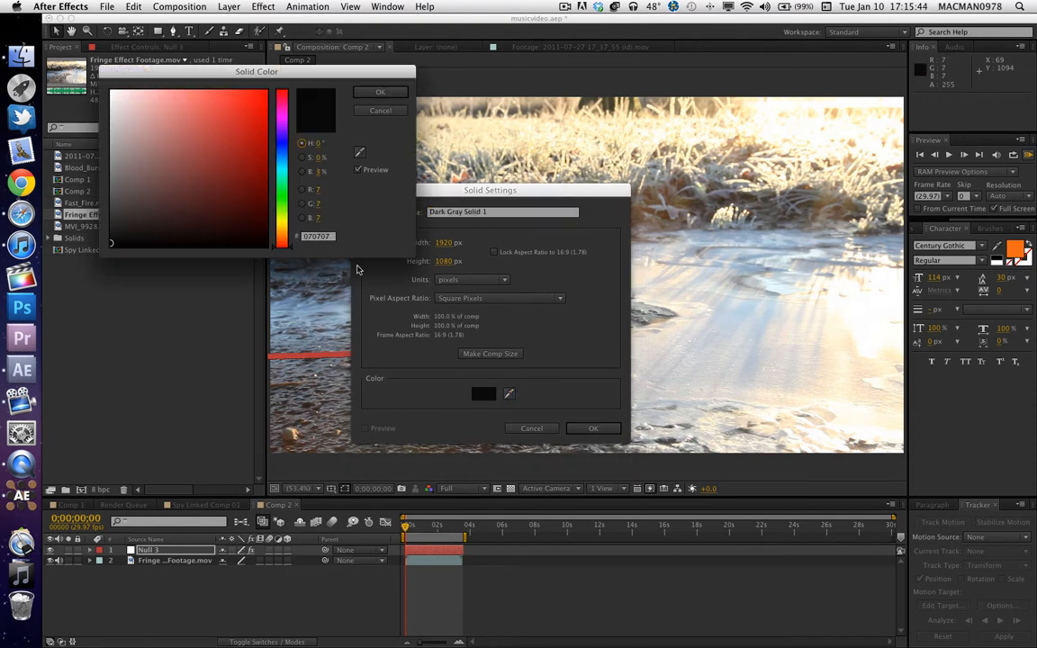
left_click_drag(195, 171, 260, 61)
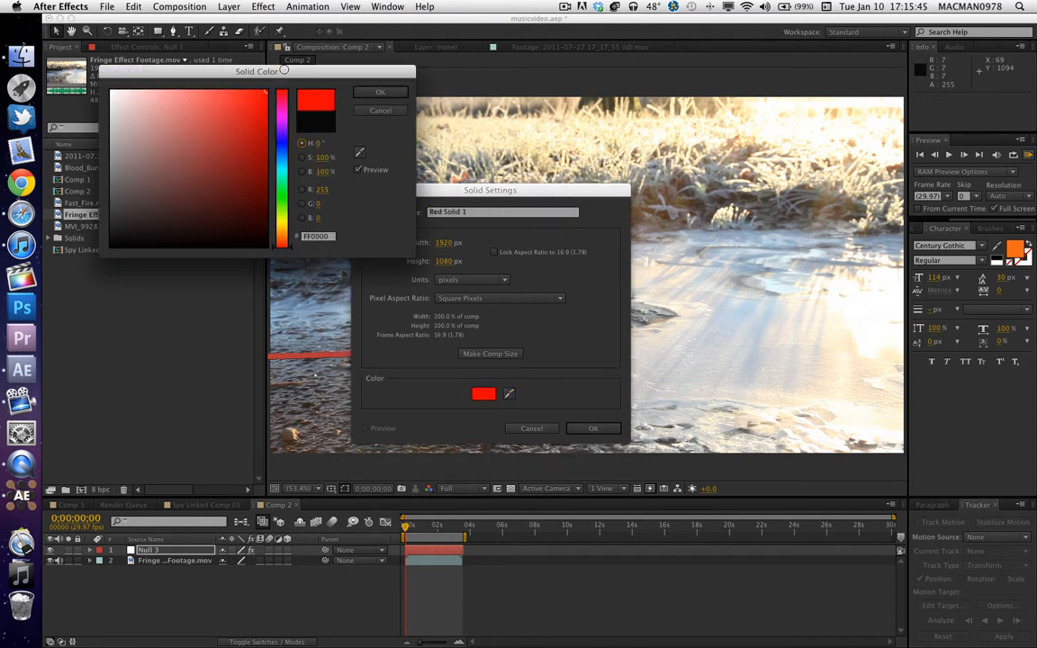
left_click(381, 91)
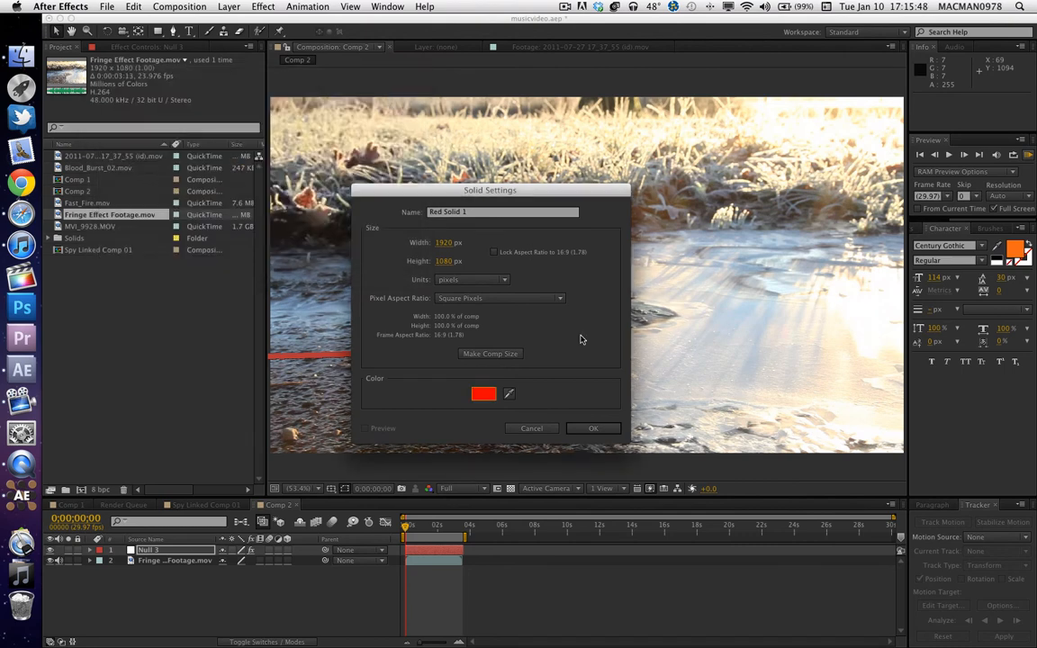
left_click(598, 429)
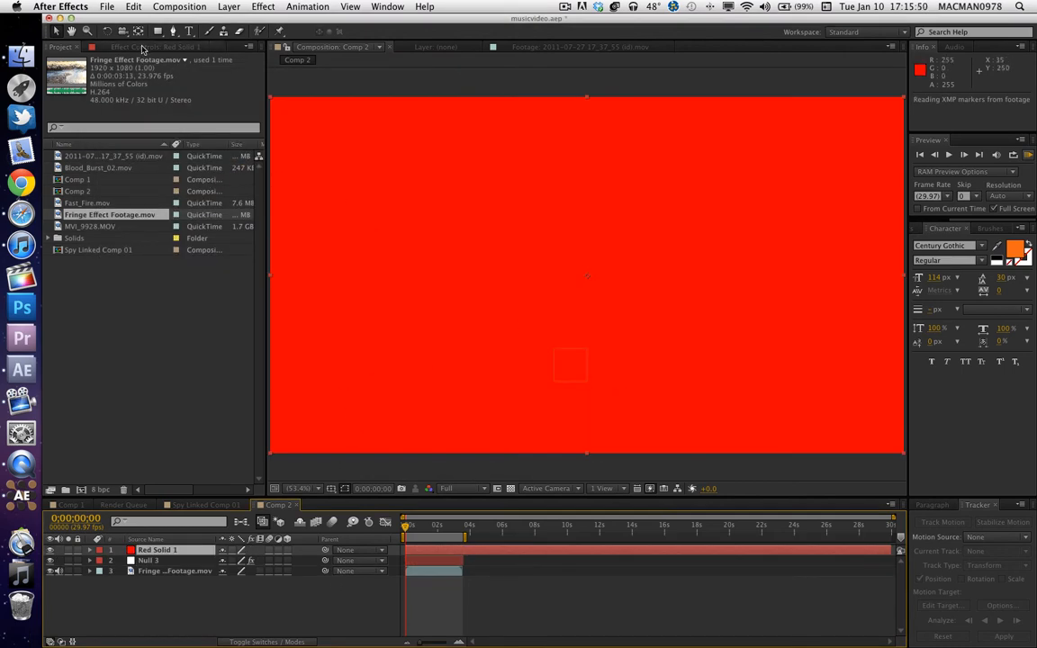
Draw an elliptical mask about 567 x 488 px on the red solid, left of the frame's centre, and return to the Selection tool.
left_click(142, 47)
left_click(56, 46)
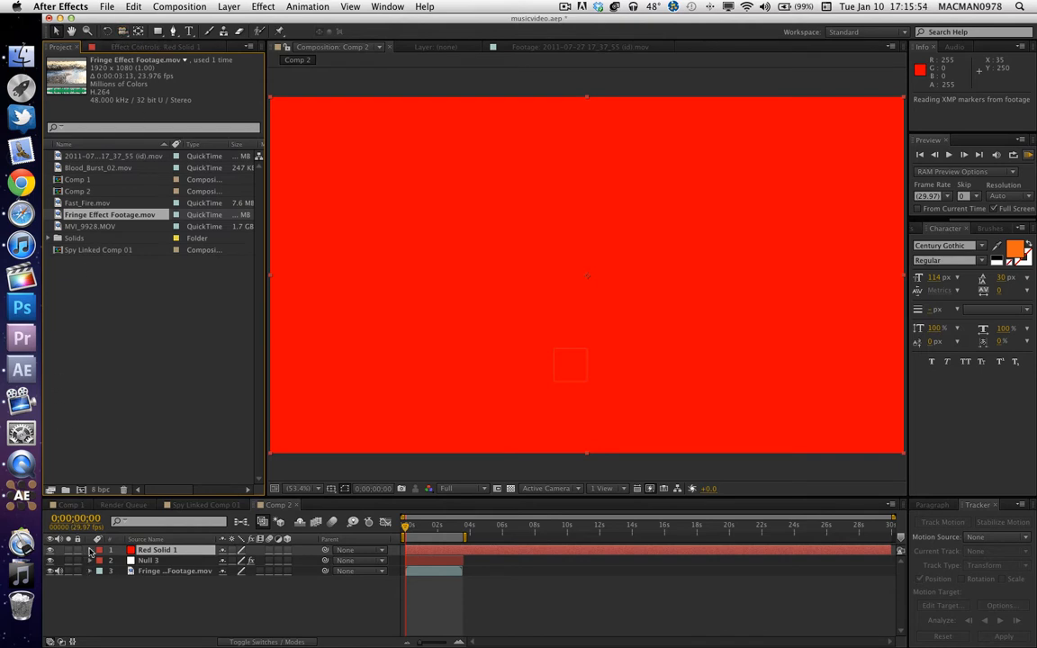
left_click(159, 31)
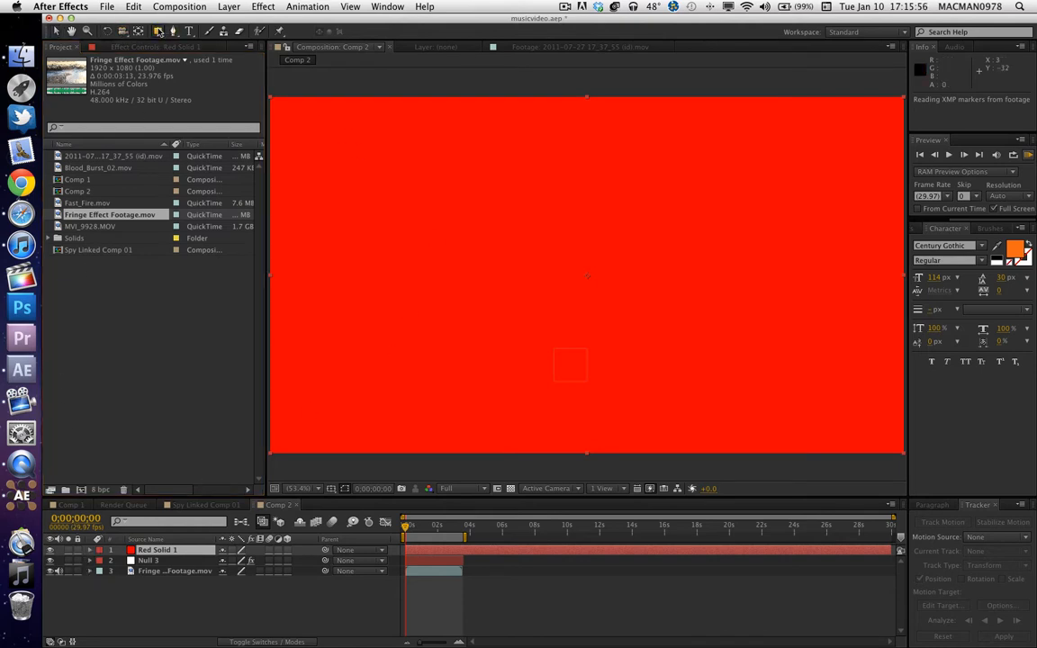
left_click_drag(158, 32, 247, 61)
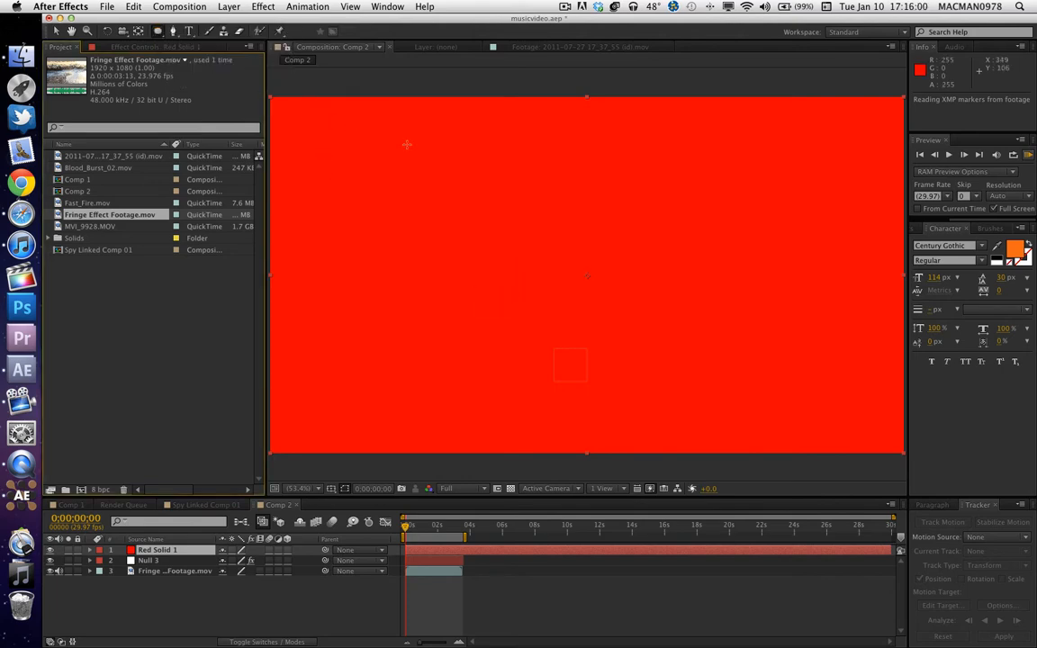
left_click_drag(341, 154, 528, 316)
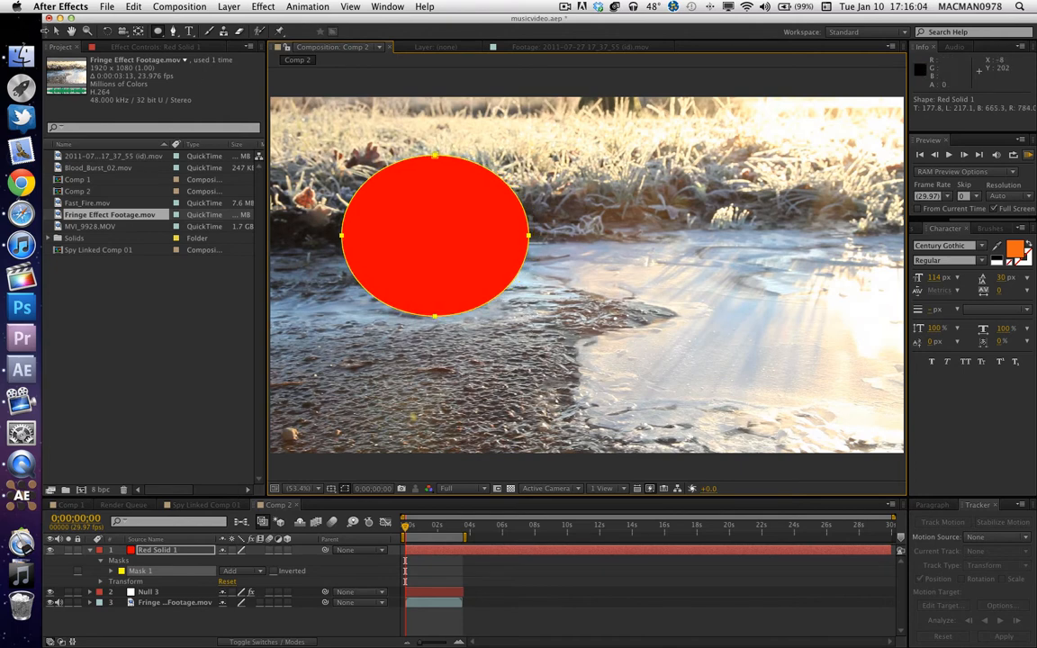
left_click(55, 30)
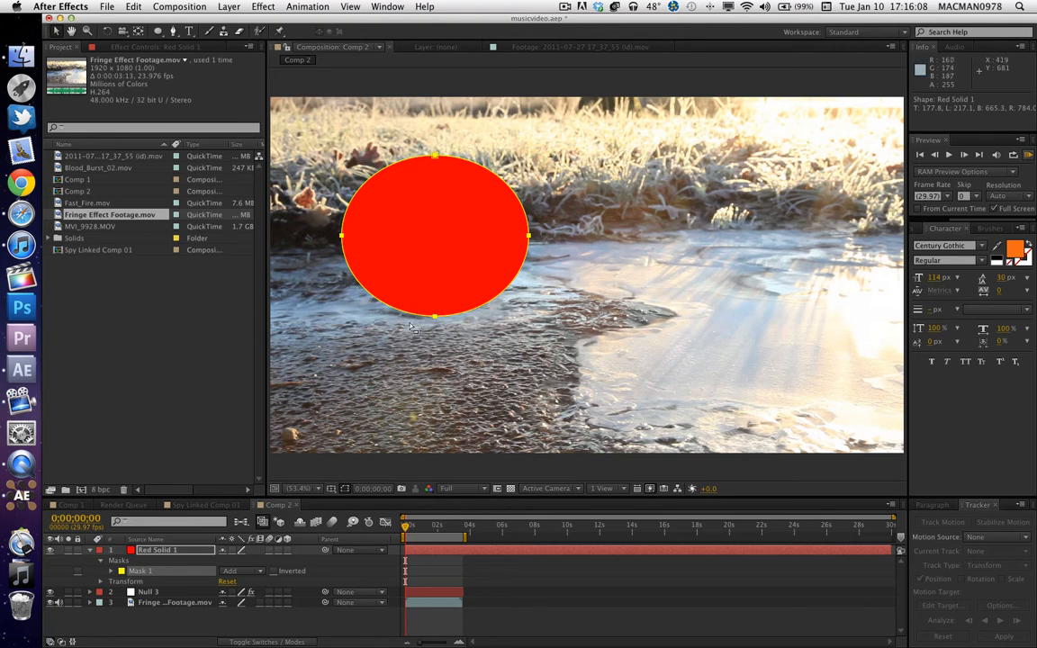
Move the elliptical mask right of the frame's centre, over the tip of the dark ice edge, and select the red solid.
left_click_drag(393, 287, 517, 328)
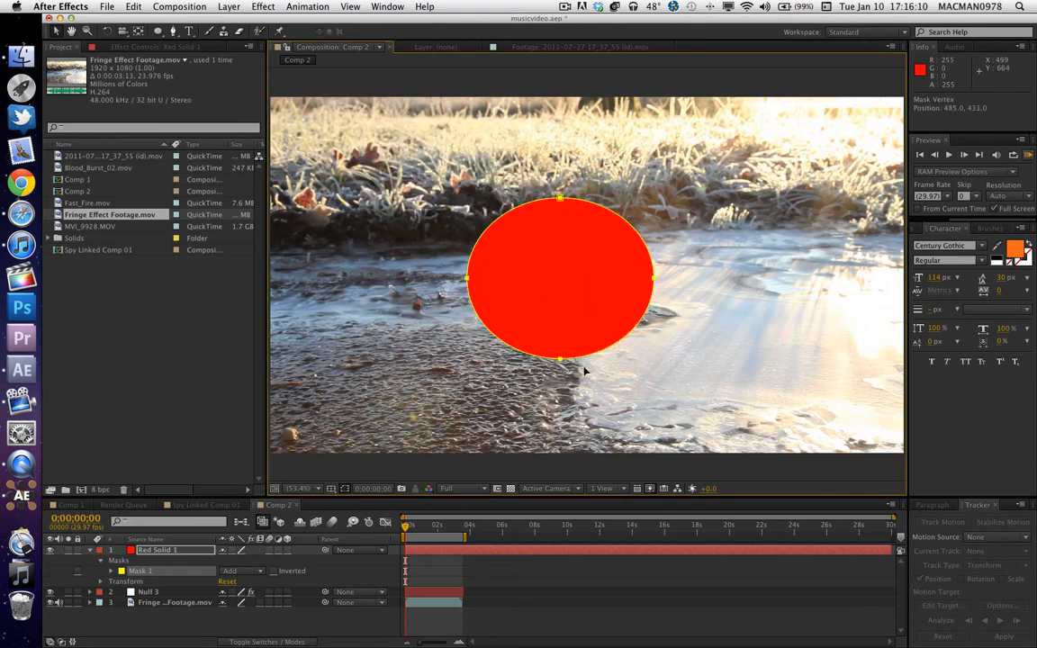
left_click_drag(584, 370, 675, 401)
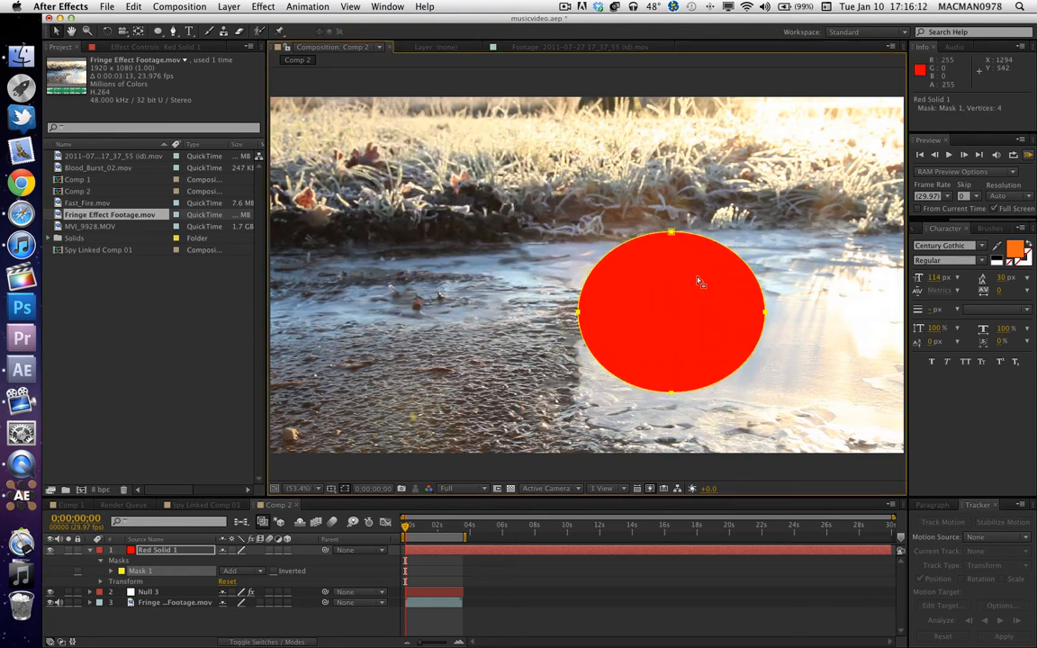
left_click(697, 278)
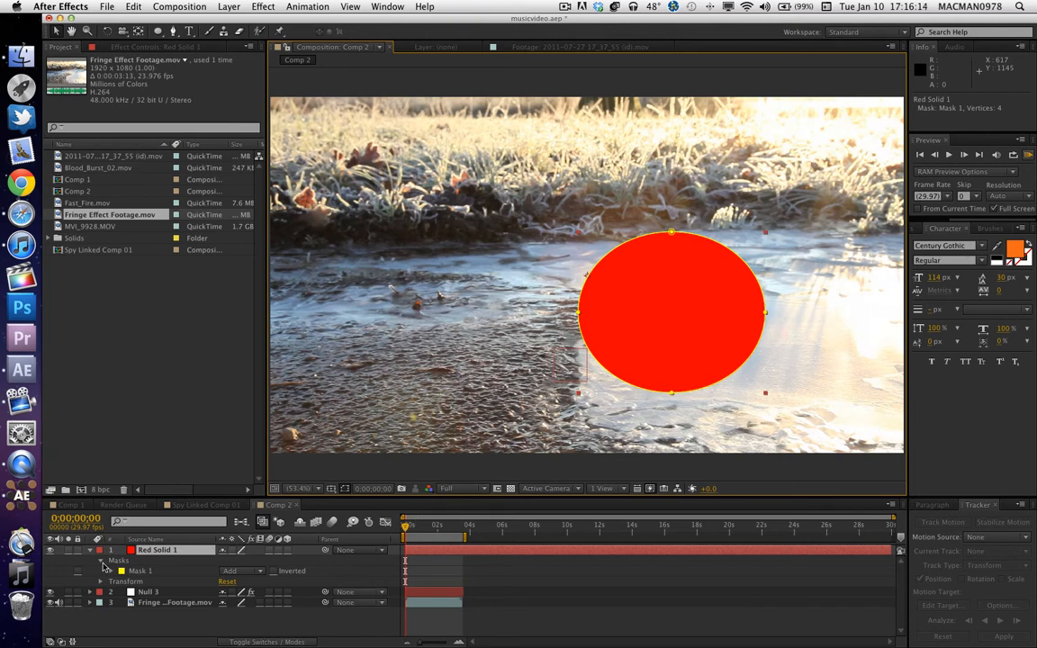
Lower the red solid's opacity to 40% and collapse its layer properties.
left_click(101, 560)
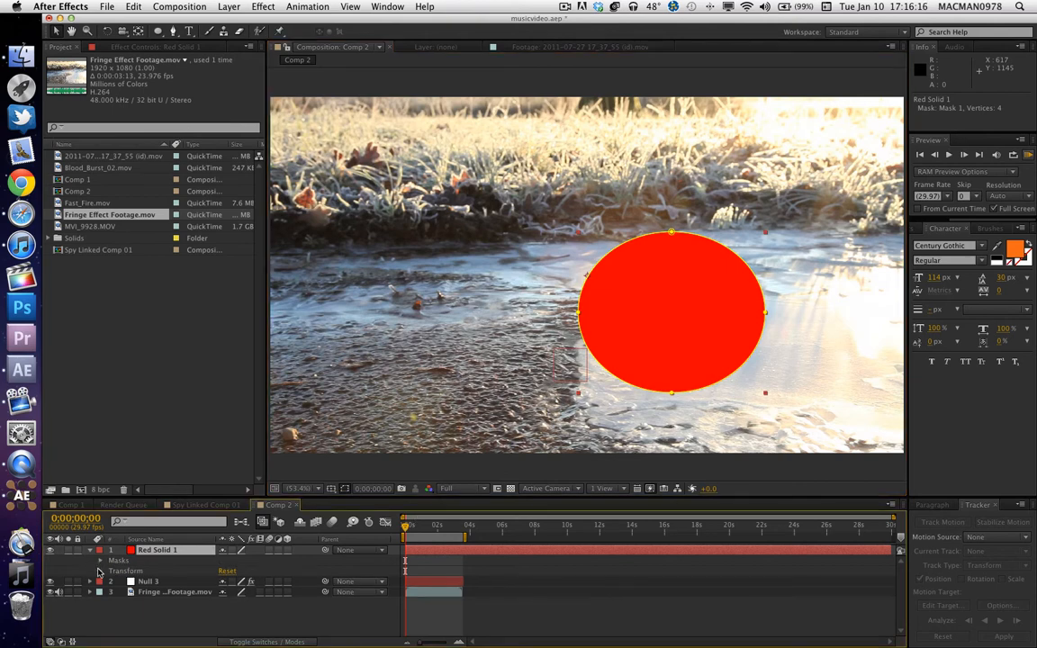
left_click(101, 571)
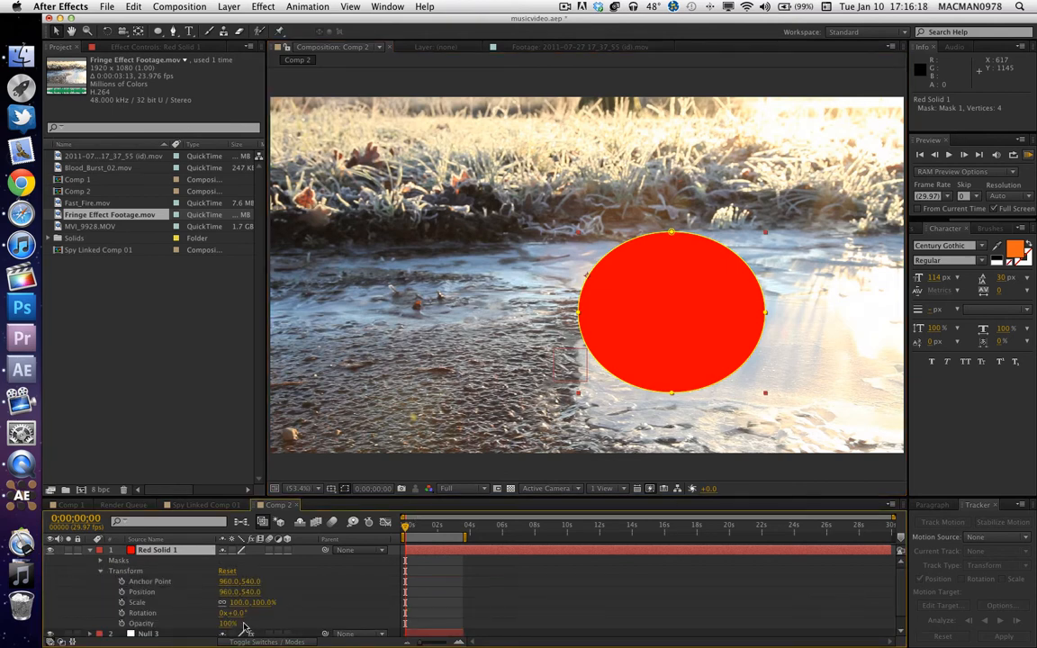
left_click_drag(227, 623, 197, 630)
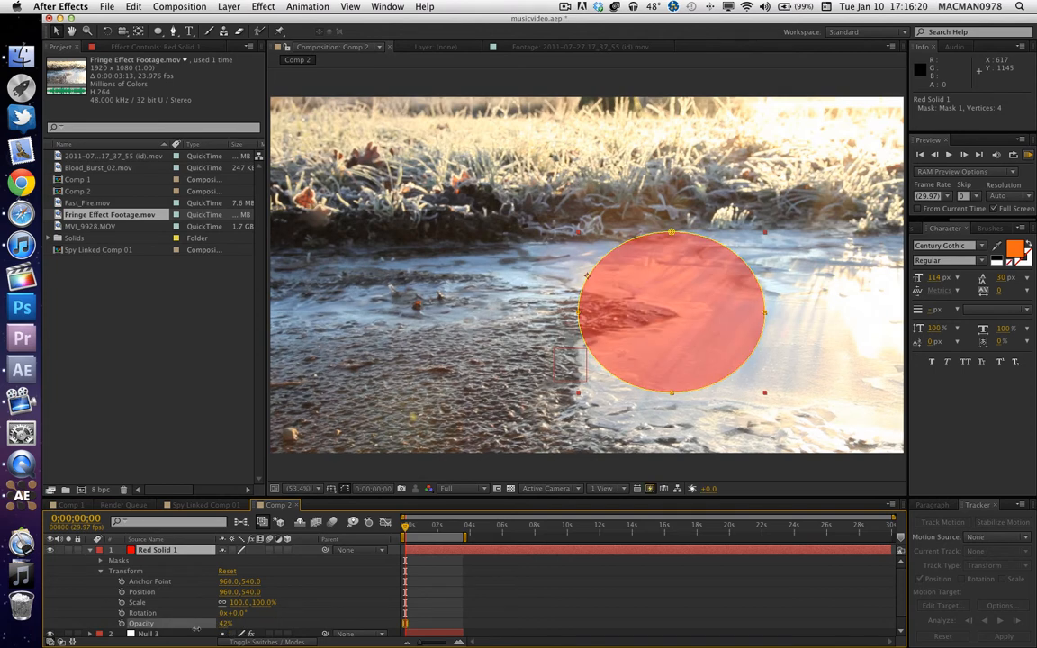
key("Return")
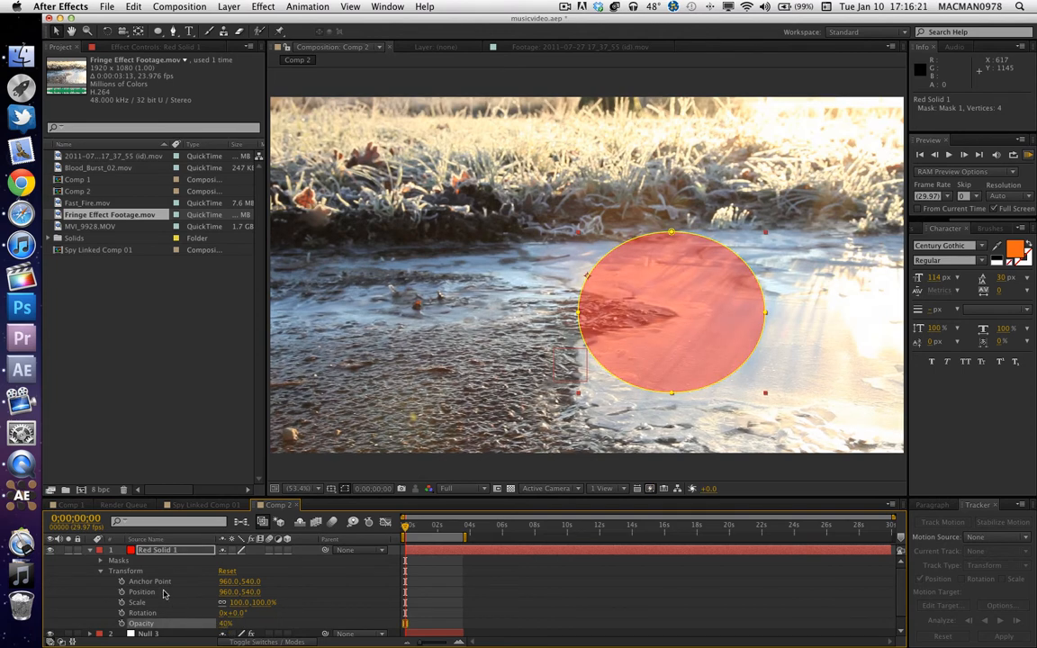
left_click(95, 551)
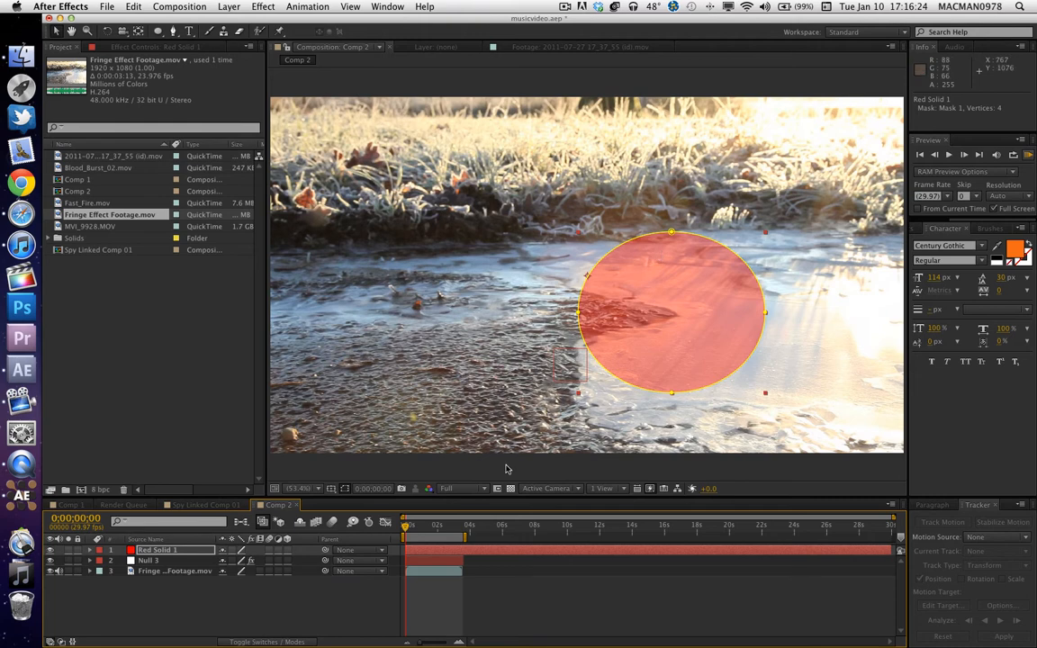
Parent the red solid to Null 3 and reposition it over the ice beside the null, at the frame's lower centre.
left_click_drag(326, 552, 148, 560)
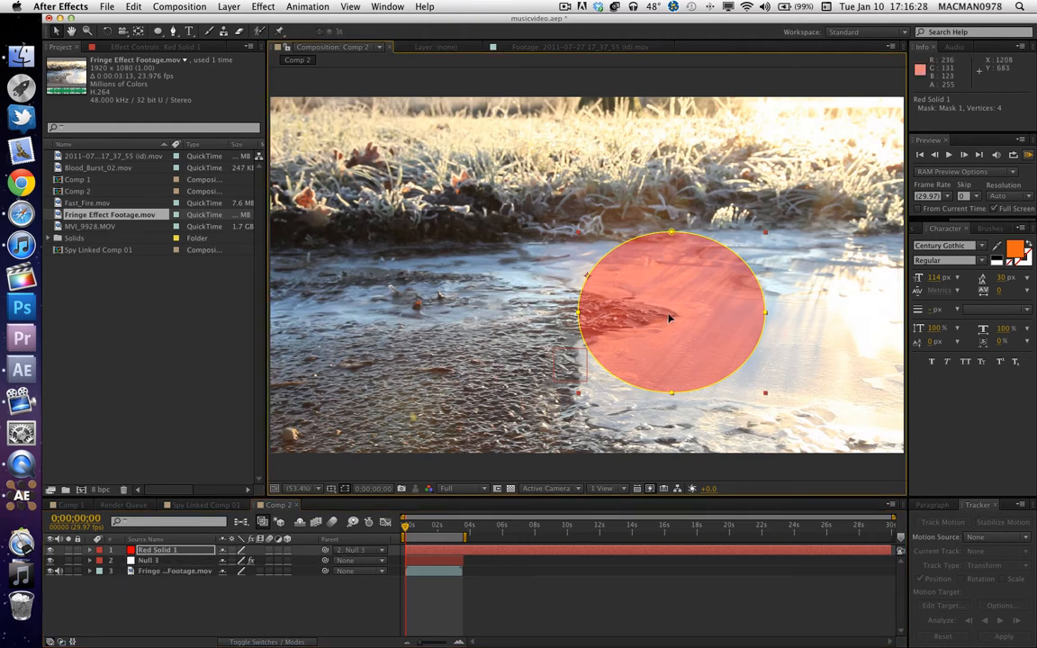
left_click_drag(672, 317, 861, 163)
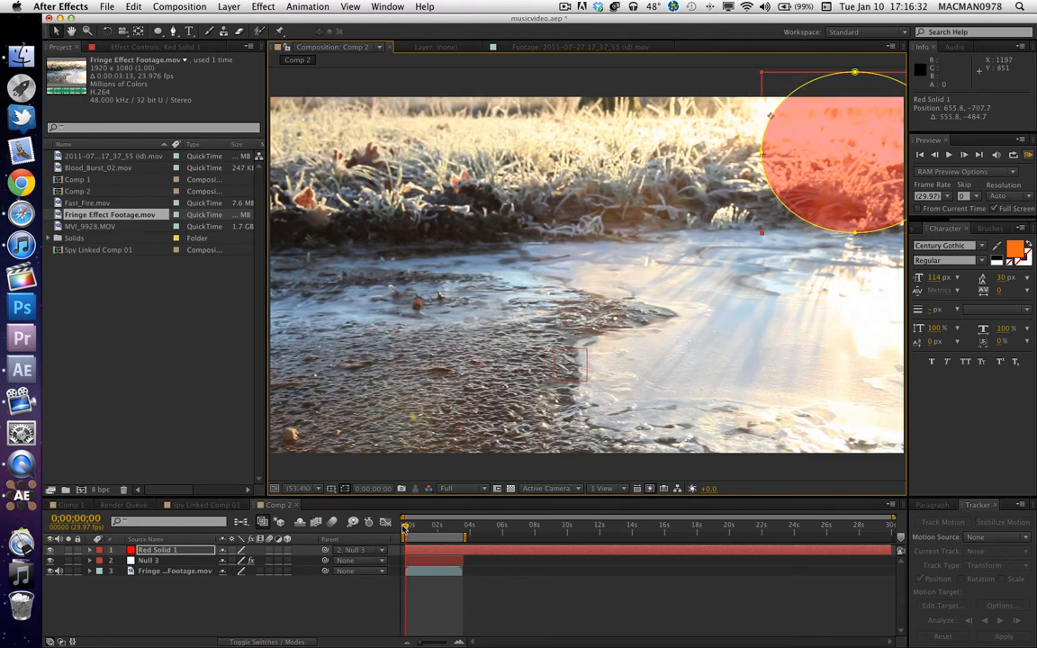
key("space")
key("space")
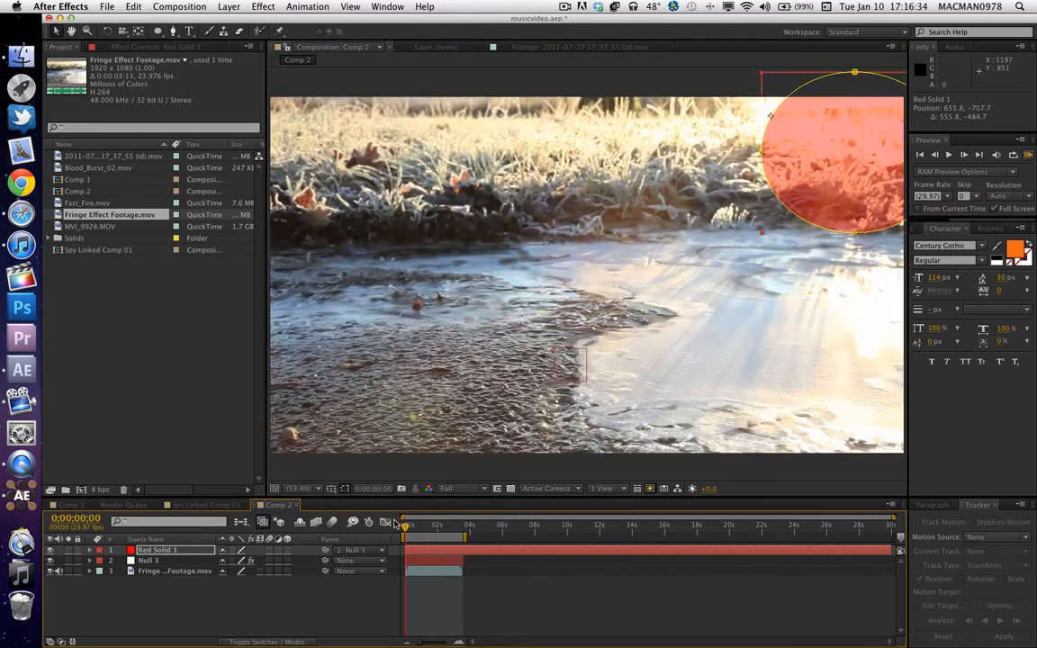
left_click_drag(815, 143, 629, 358)
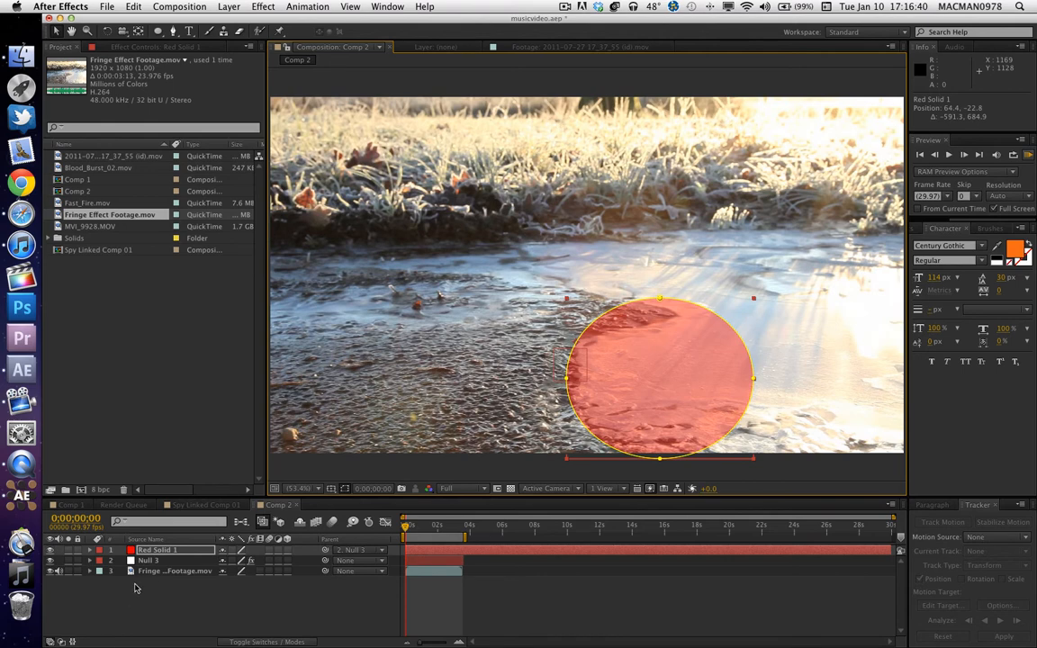
Add the text "red ugly blob thingy" and place it above the red circle, at about position 488, 419.
left_click(188, 32)
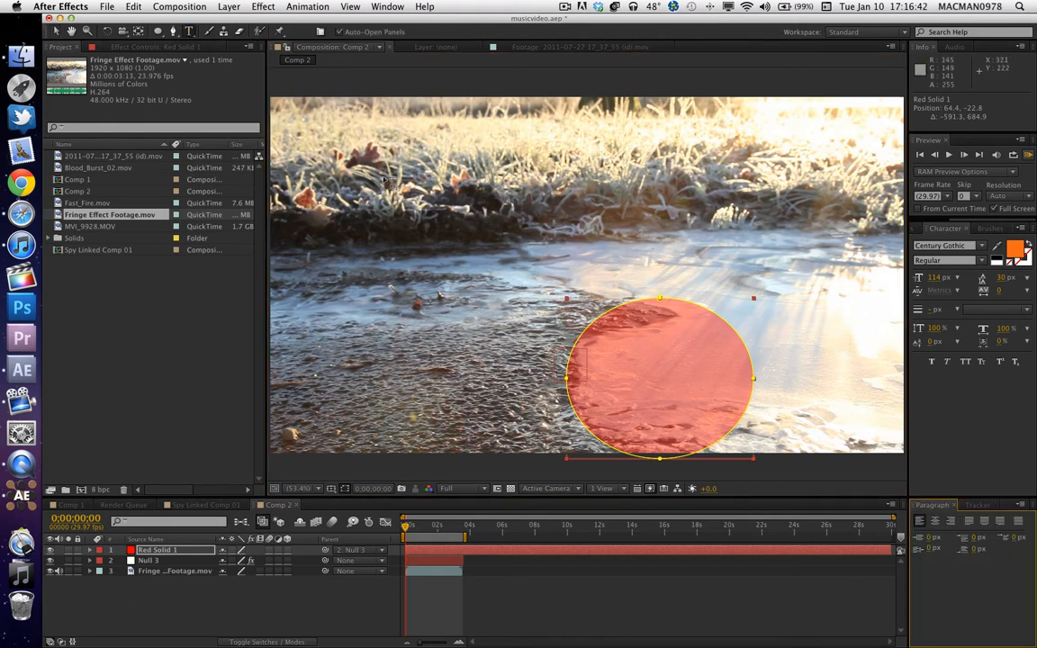
left_click(766, 246)
type("red")
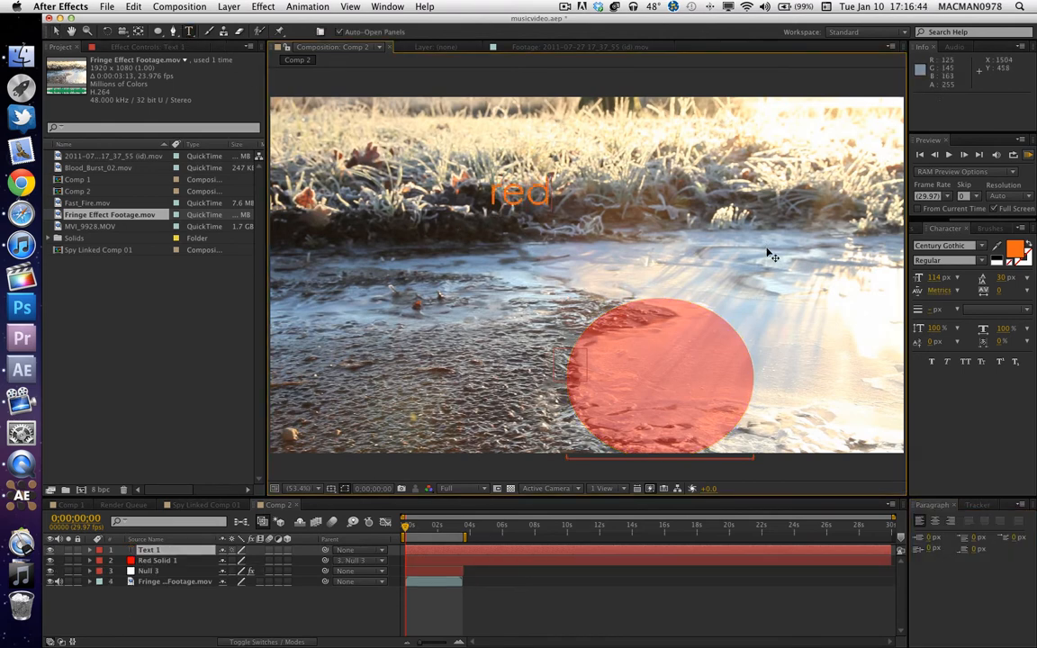
type(" ugly")
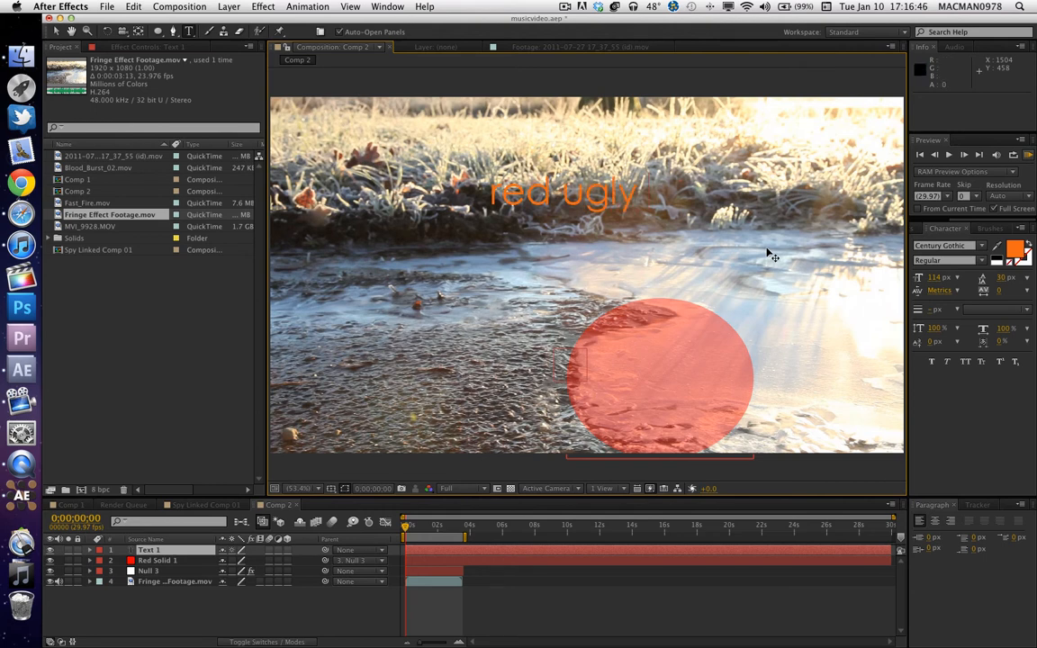
type(" blob")
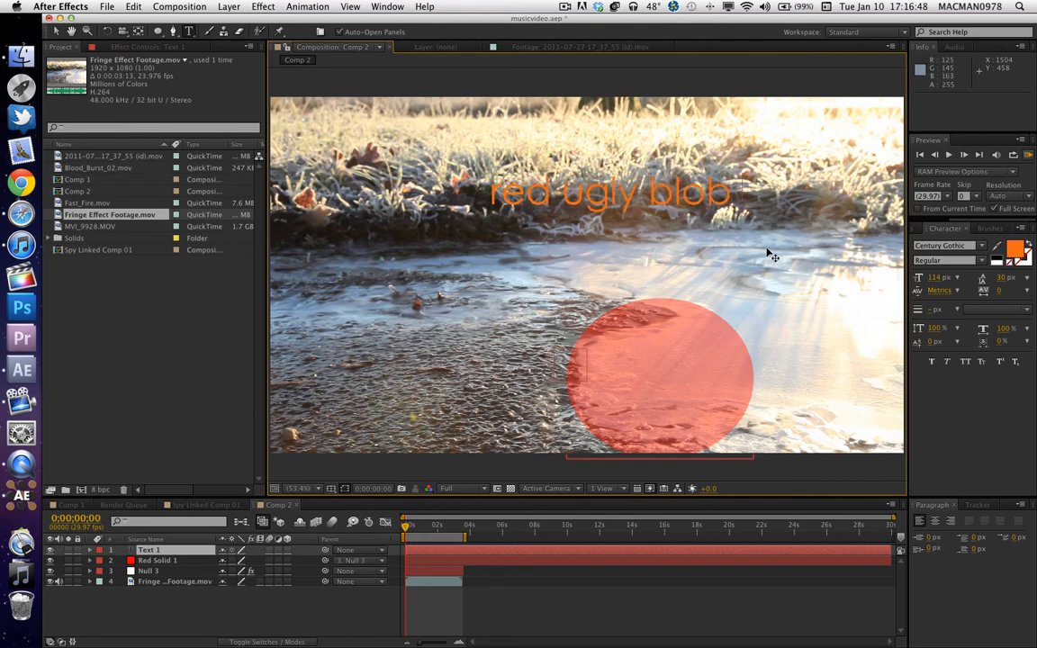
type(" thingy")
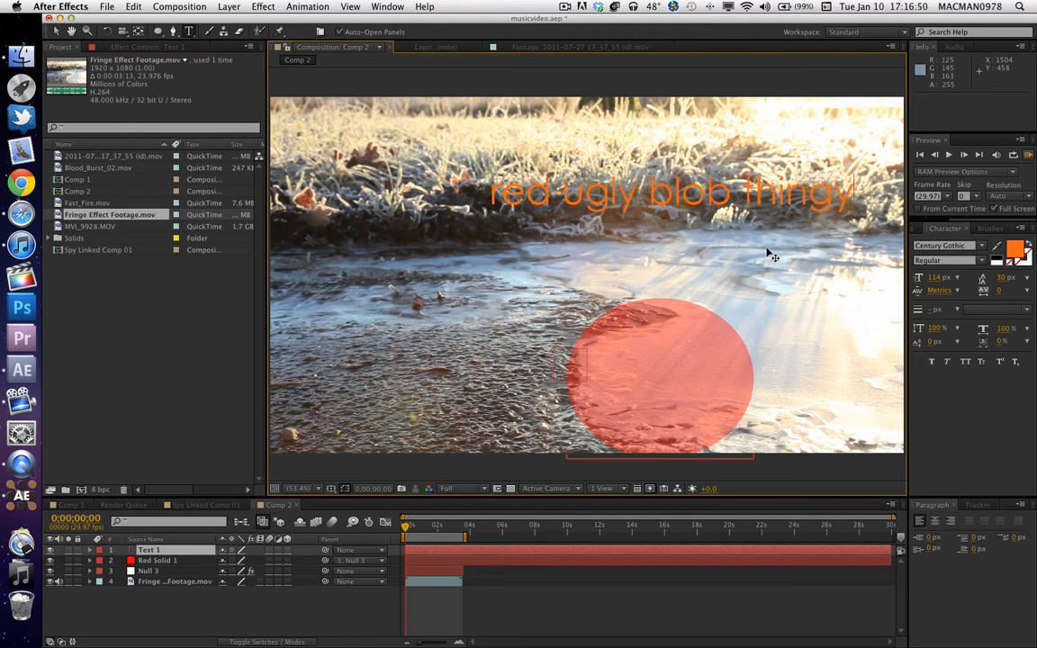
key("KP_Enter")
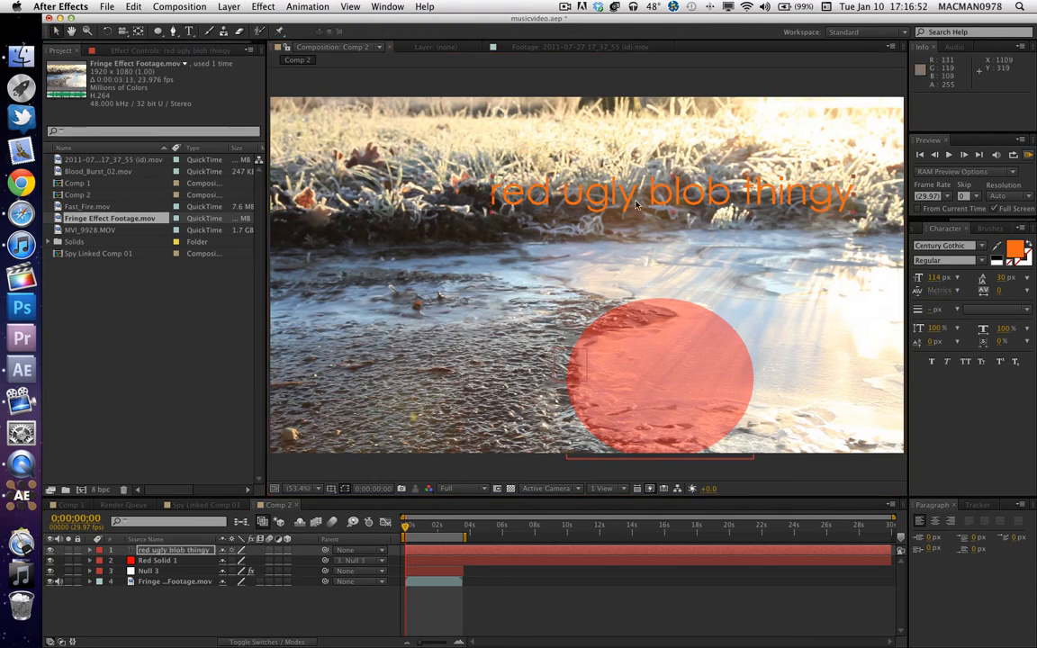
left_click_drag(636, 206, 578, 236)
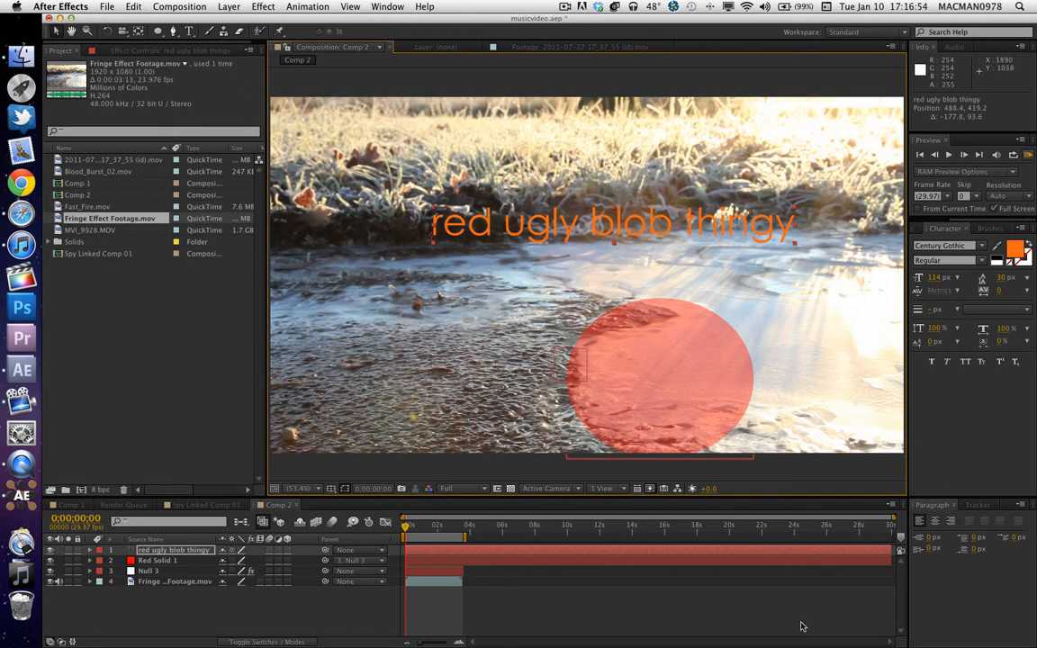
Trim the ends of the red solid and text layers to match the footage, for durations of 0;00;03;19.
left_click(184, 561)
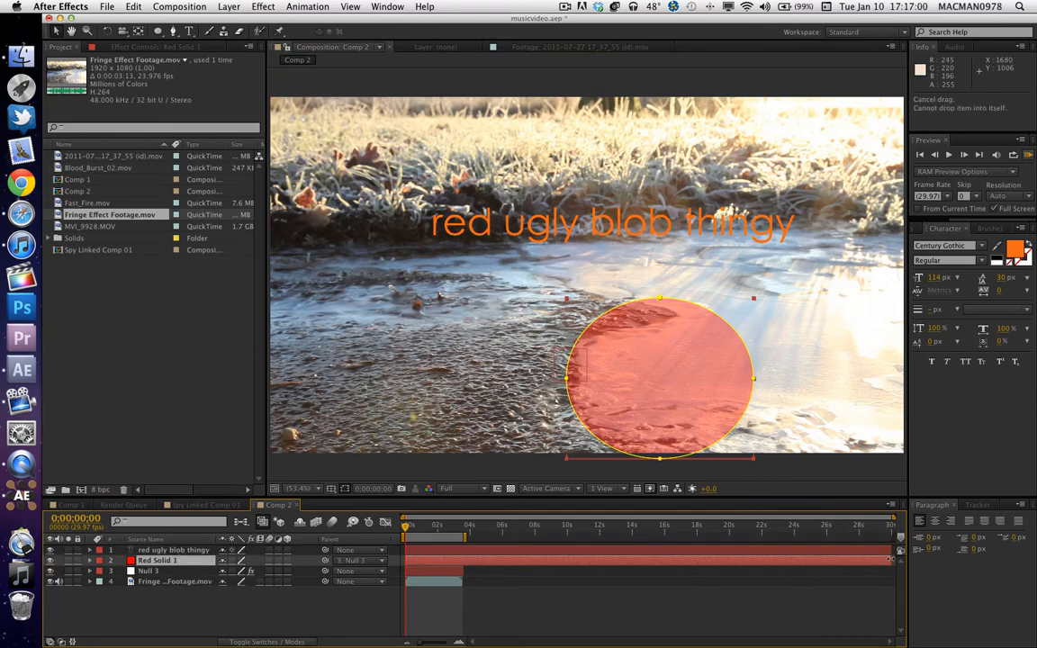
left_click_drag(892, 560, 458, 560)
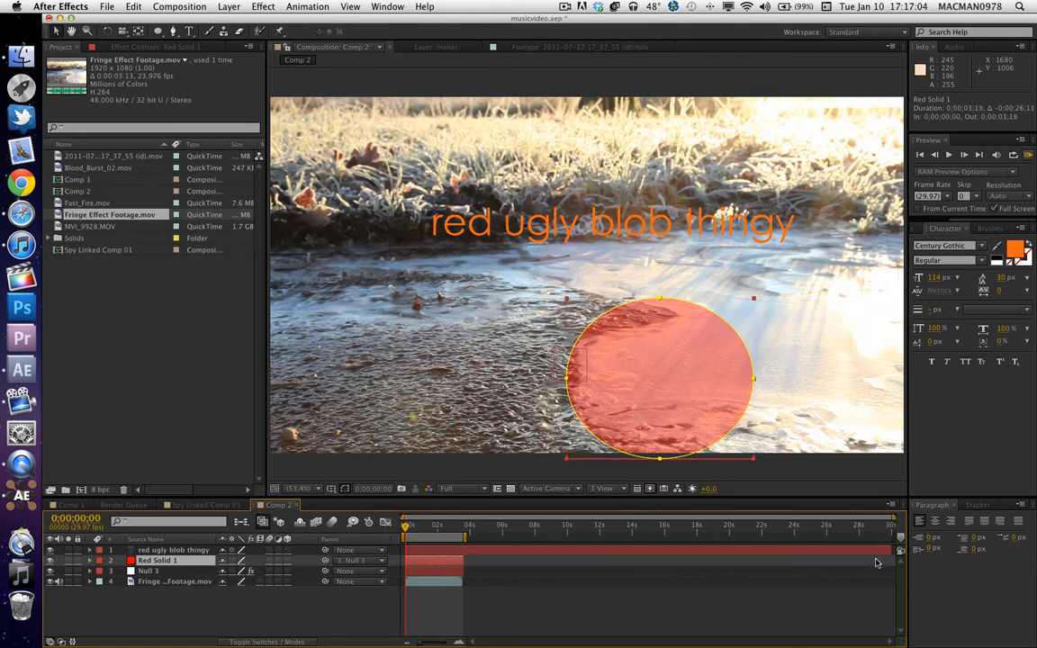
left_click_drag(896, 550, 465, 567)
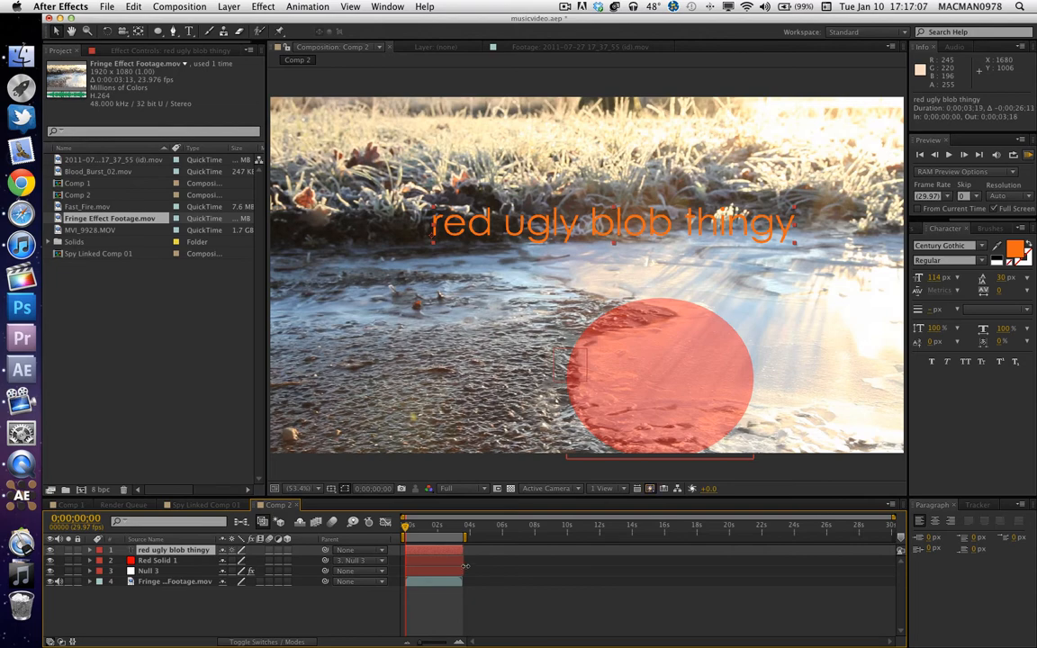
Preview the unparented text, parent it to Red Solid 1, and preview the linked motion.
left_click(163, 612)
key("space")
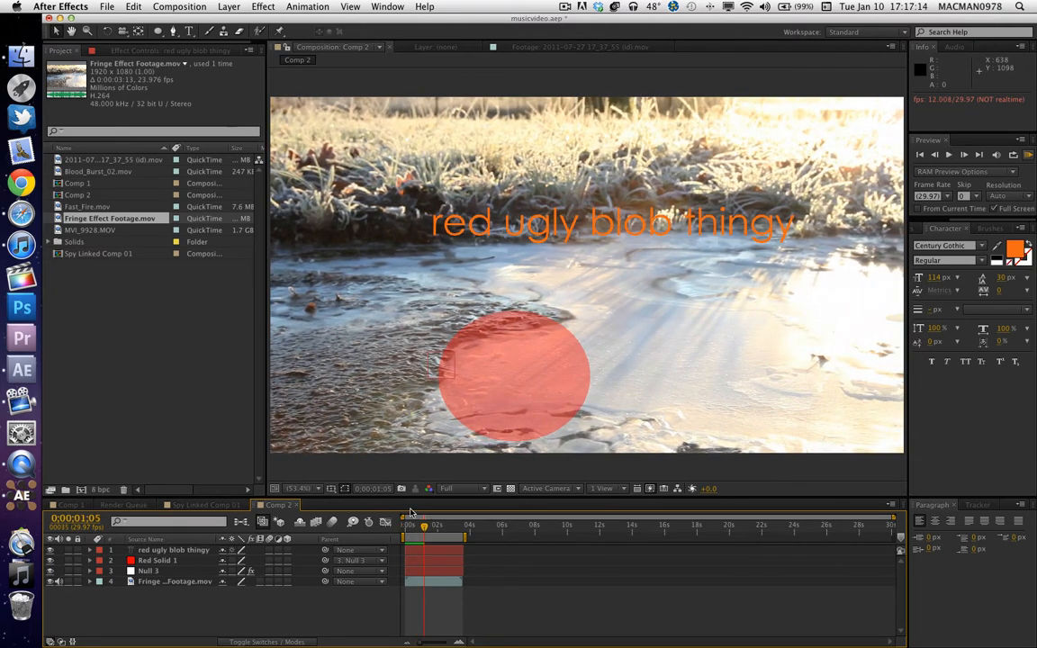
left_click_drag(424, 532, 171, 564)
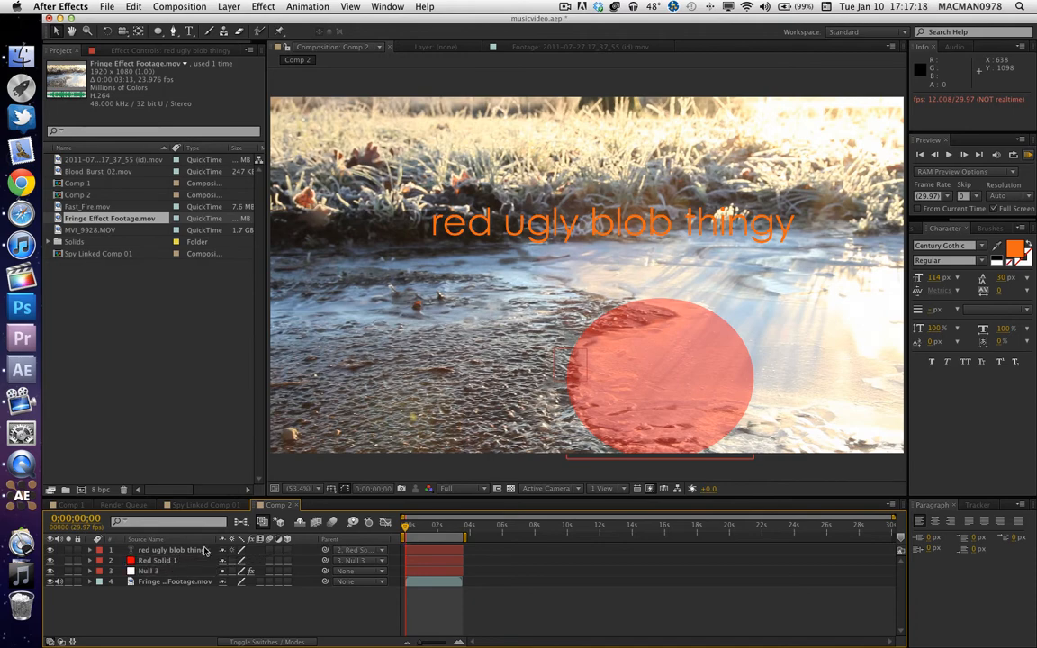
key("space")
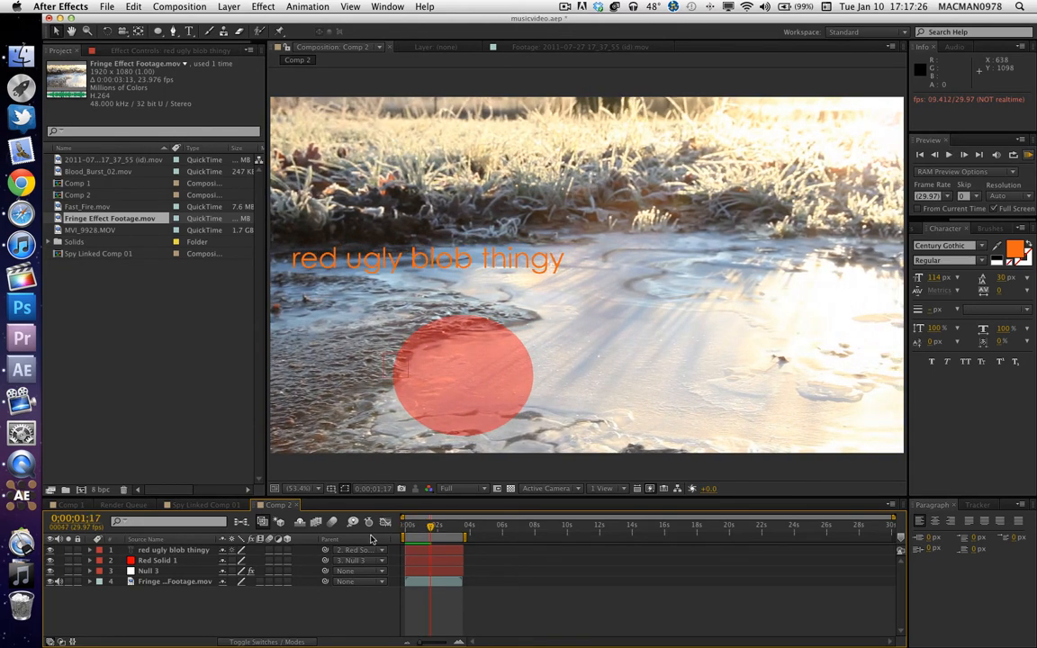
key("space")
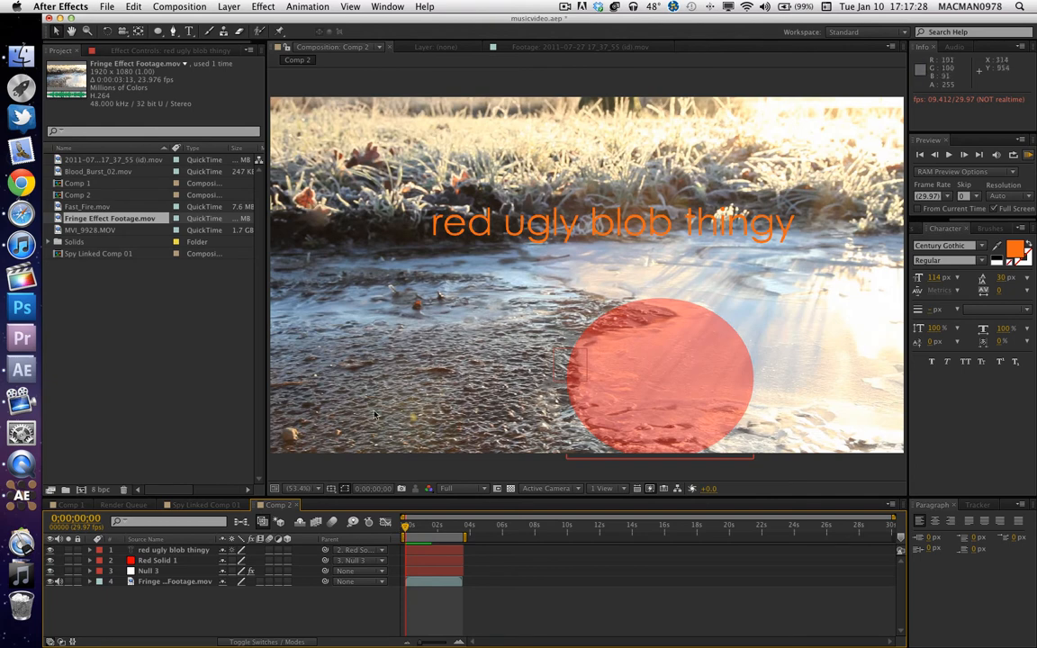
Parent the text layer to Null 3, preview the tracked motion along the timeline, and return to the first frame.
left_click_drag(325, 550, 149, 571)
key("space")
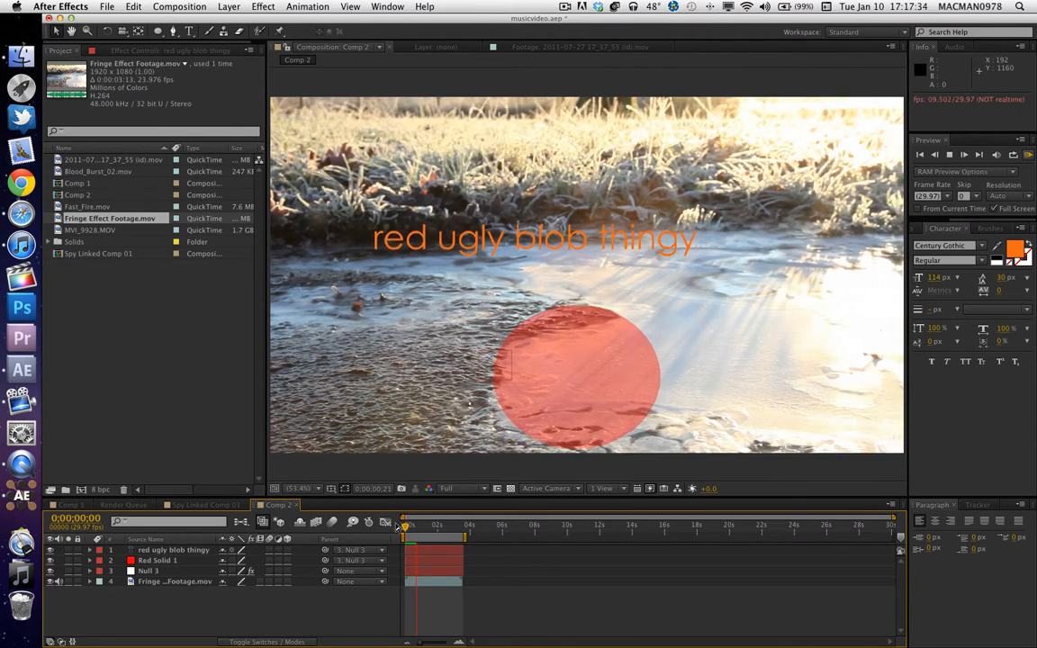
key("space")
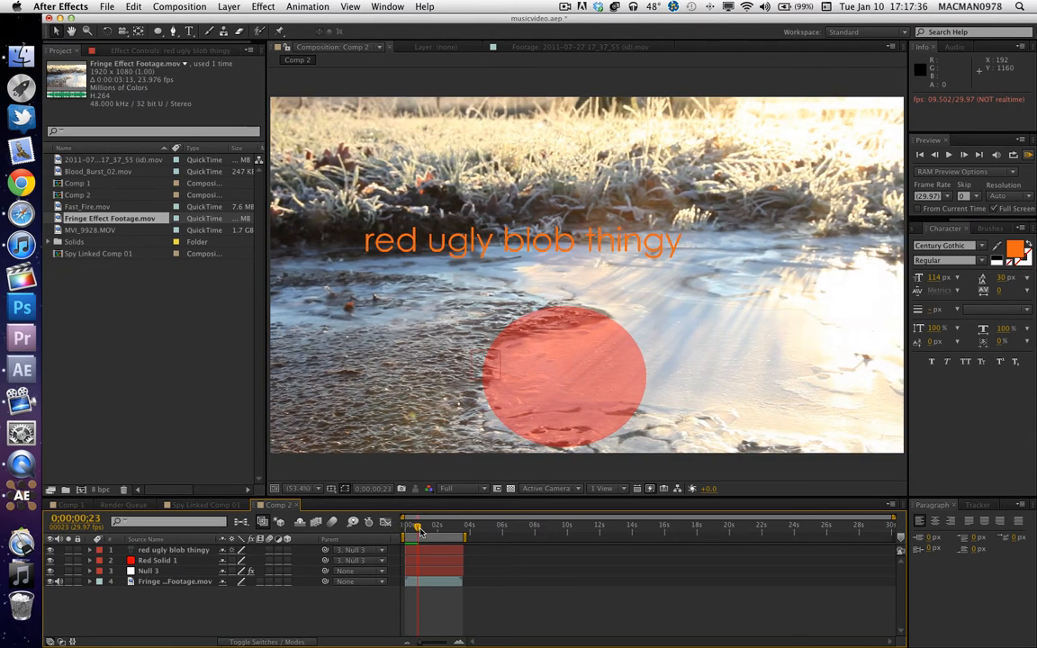
mouse_move(421, 532)
left_mouse_down()
mouse_move(469, 536)
mouse_move(378, 543)
mouse_move(433, 529)
left_mouse_up()
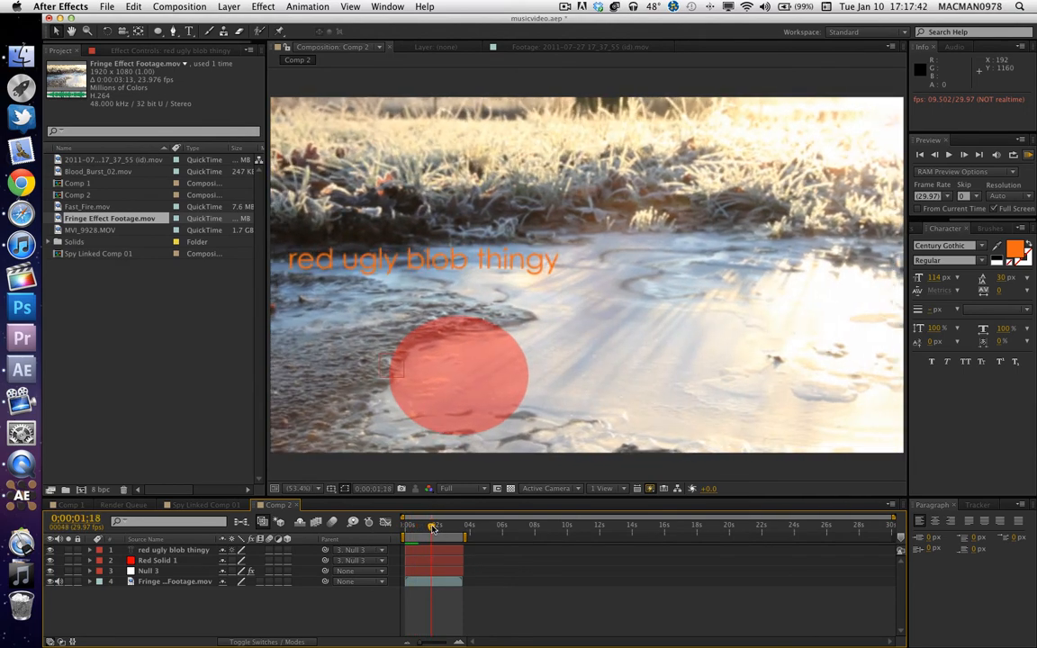
key("space")
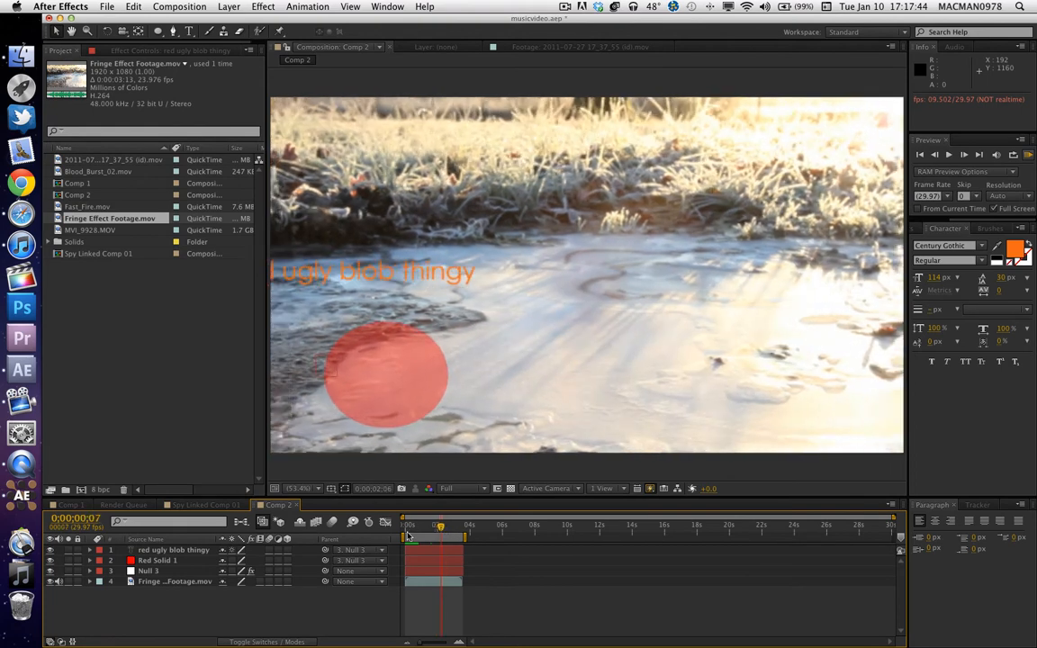
left_click(407, 532)
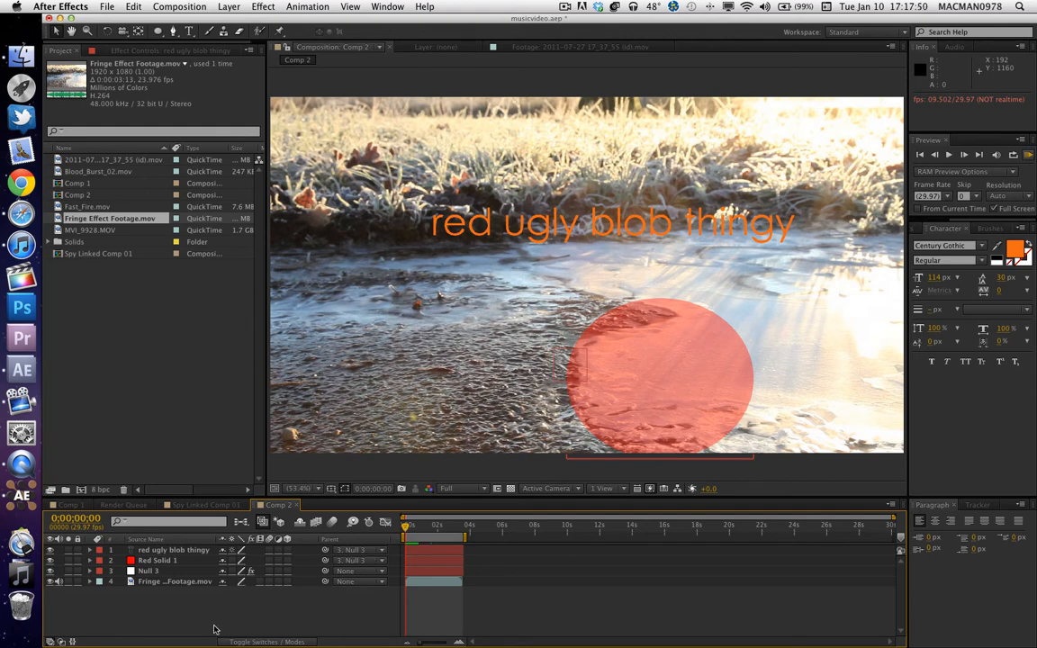
Try parenting the footage layer to Null 3, scrub the timeline, and reset its parent to None.
left_click(377, 582)
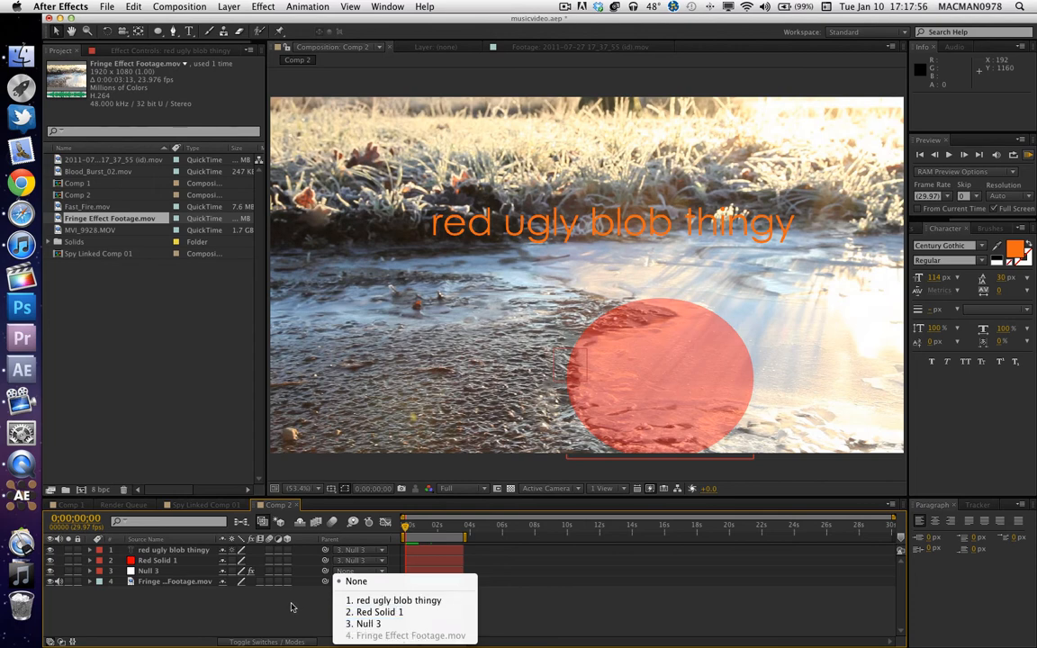
left_click(411, 624)
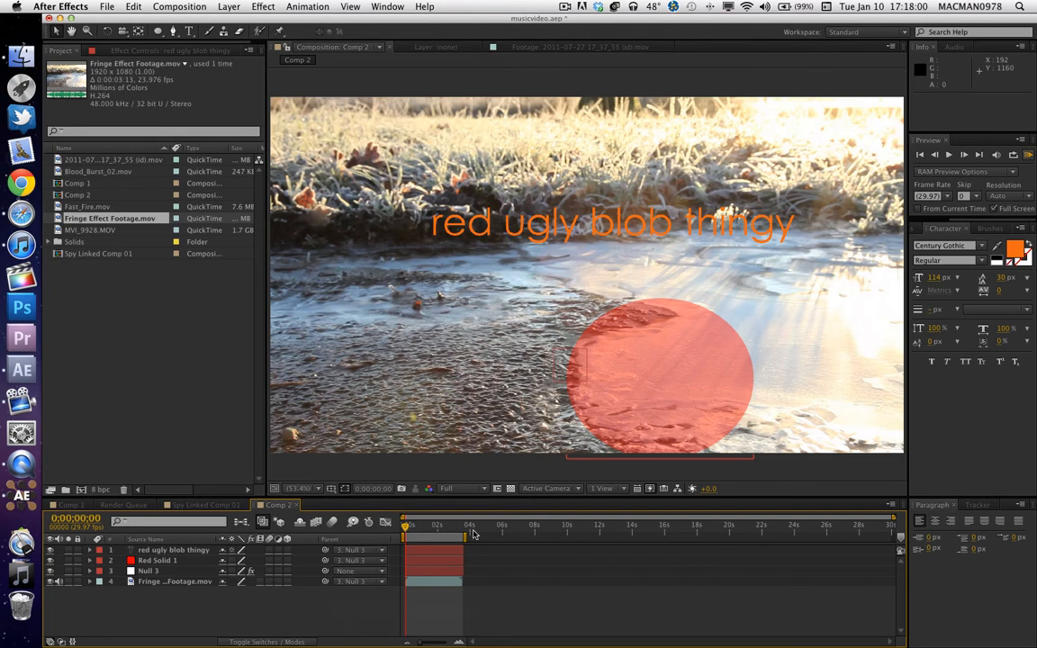
left_click_drag(403, 531, 374, 539)
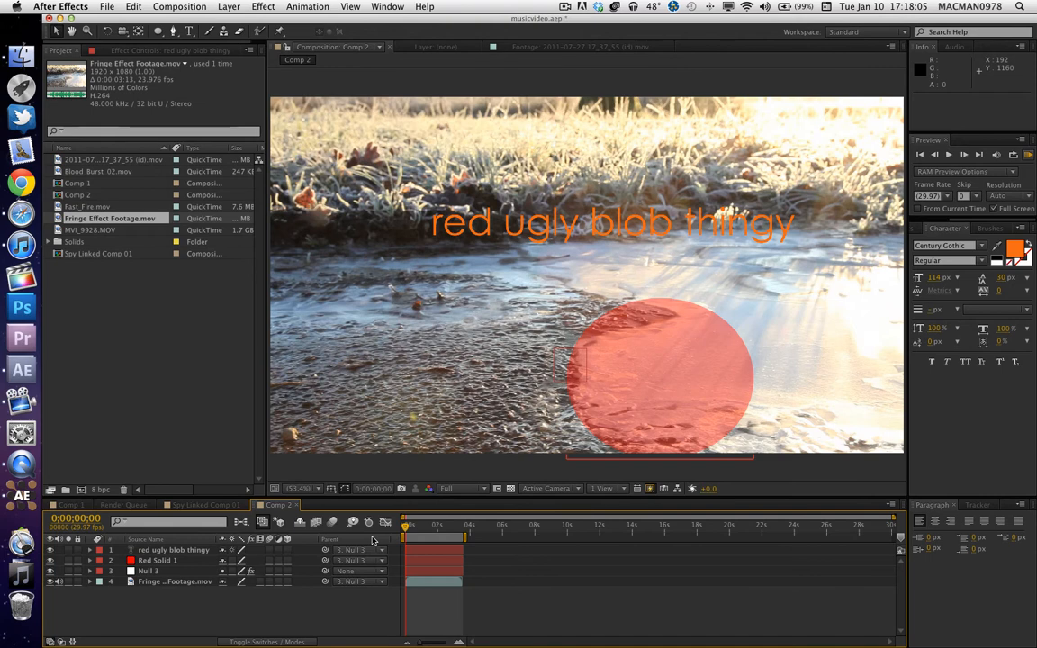
left_click(373, 583)
left_click(351, 581)
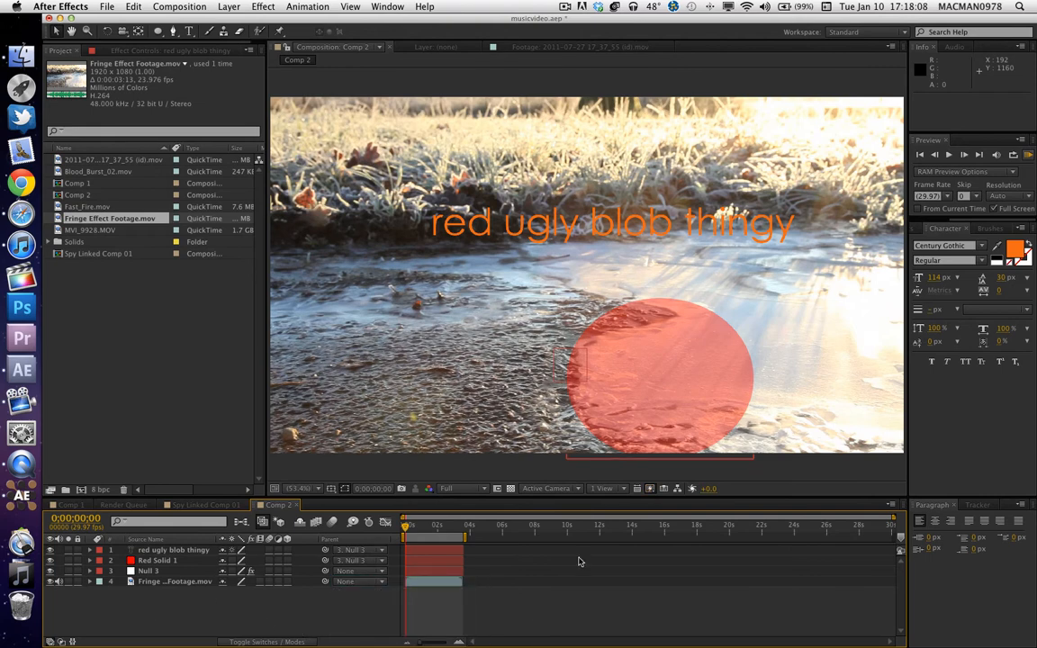